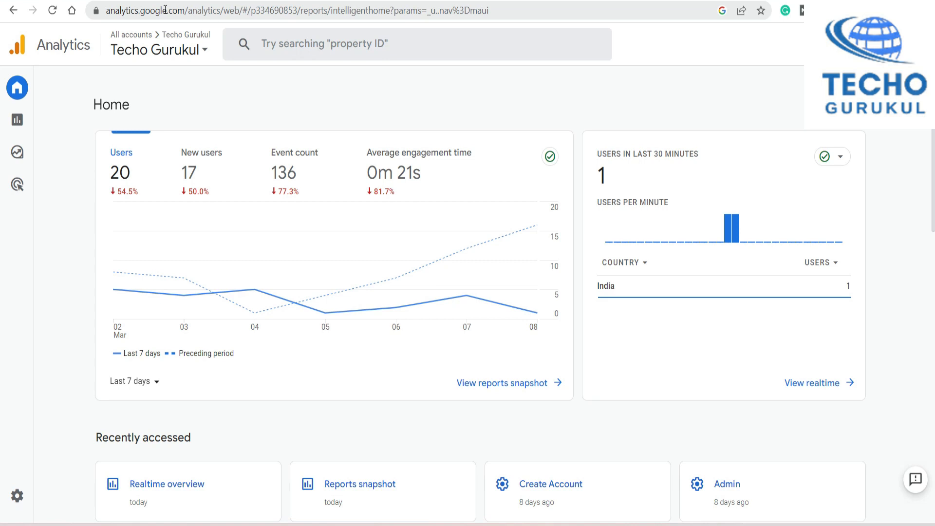
# Step: Go to the Analytics administration settings and start creating a new account
pyautogui.moveTo(187, 10); pyautogui.dragTo(83, 11)
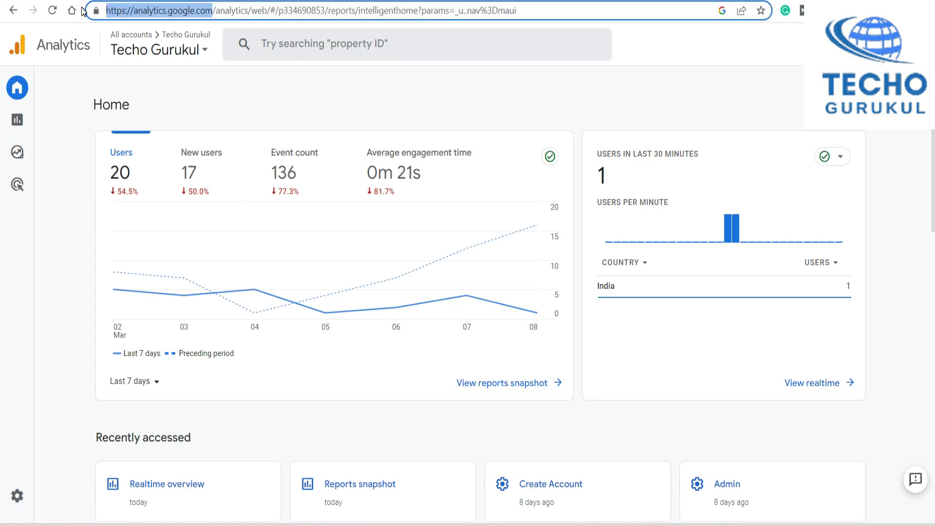
pyautogui.moveTo(25, 498)
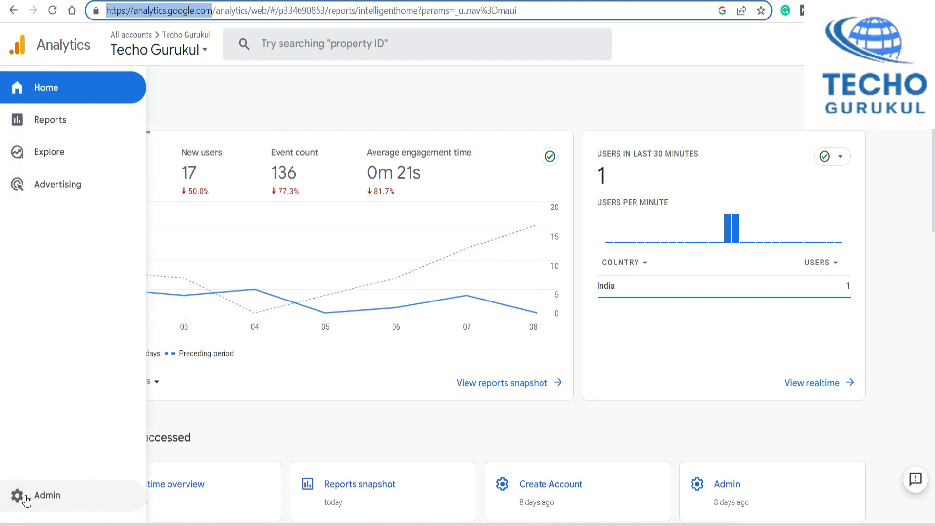
pyautogui.click(27, 501)
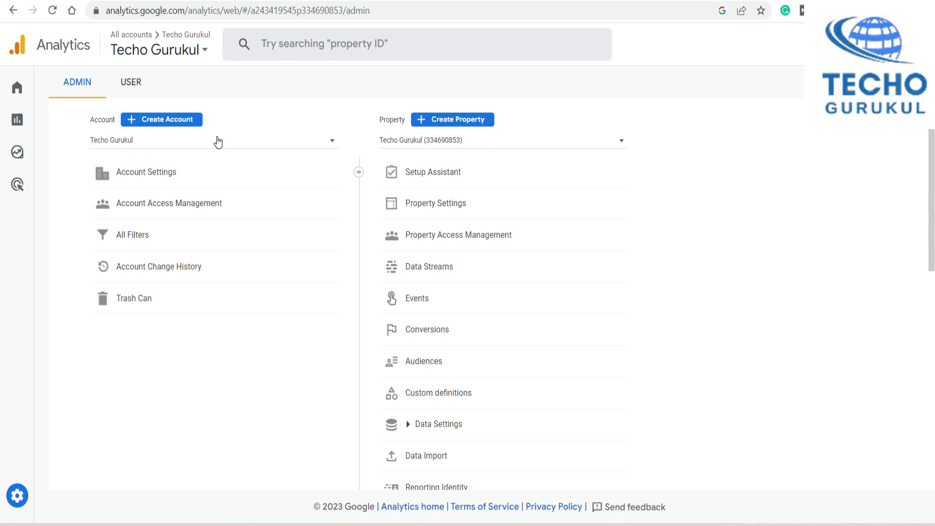
pyautogui.click(183, 119)
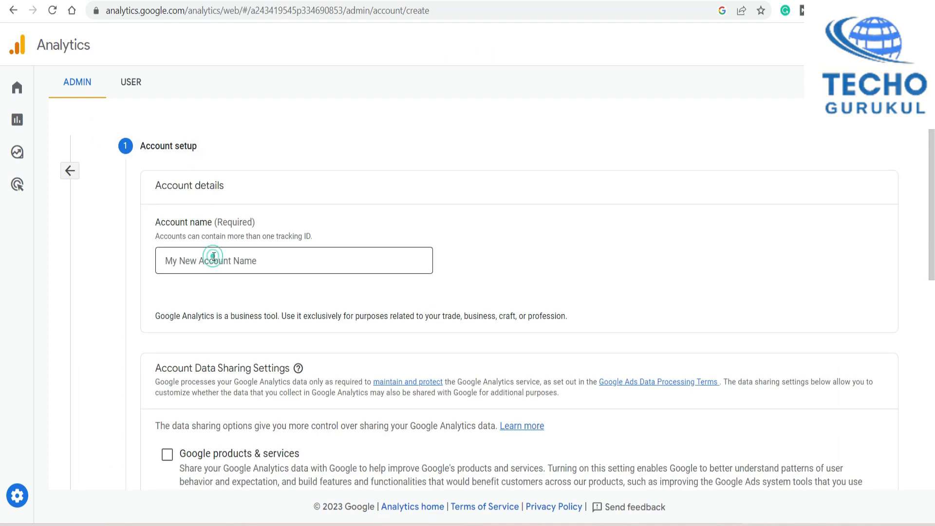
# Step: Name the account Techo Gurukul, keep the default data sharing settings, and continue to the property setup
pyautogui.click(215, 257)
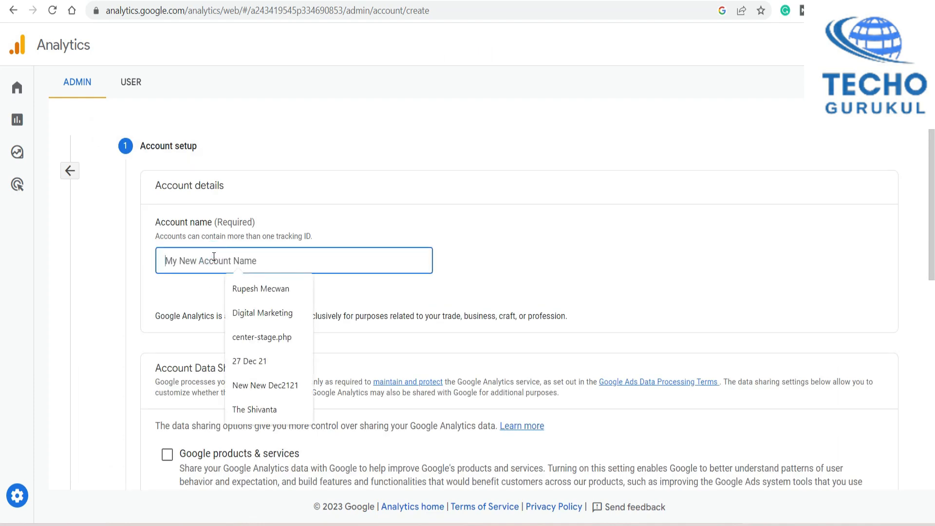
pyautogui.write('Techo Gurukul')
pyautogui.scroll(-5, 563, 275)
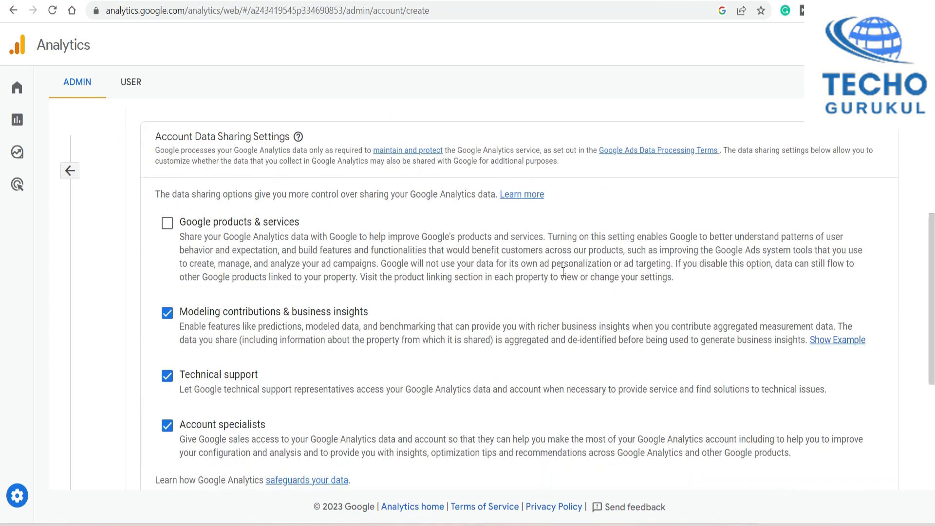
pyautogui.scroll(-5, 562, 275)
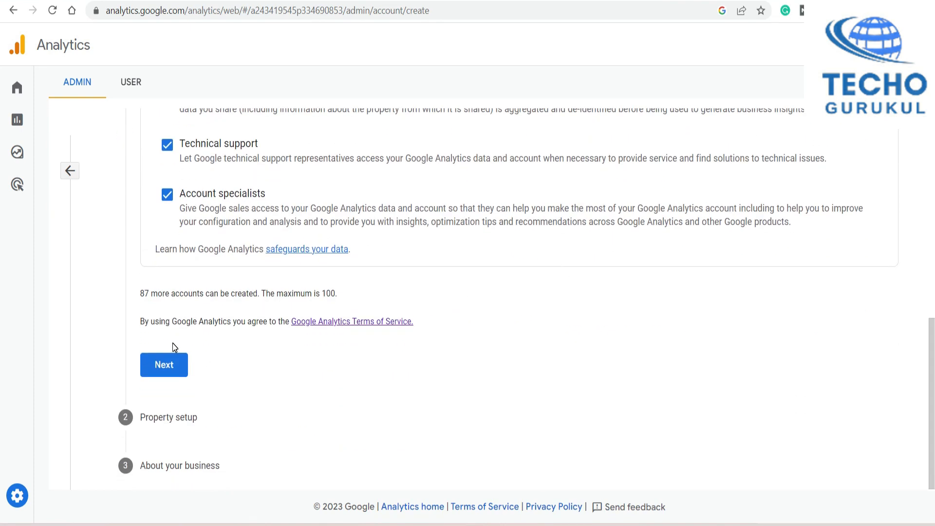
pyautogui.click(158, 369)
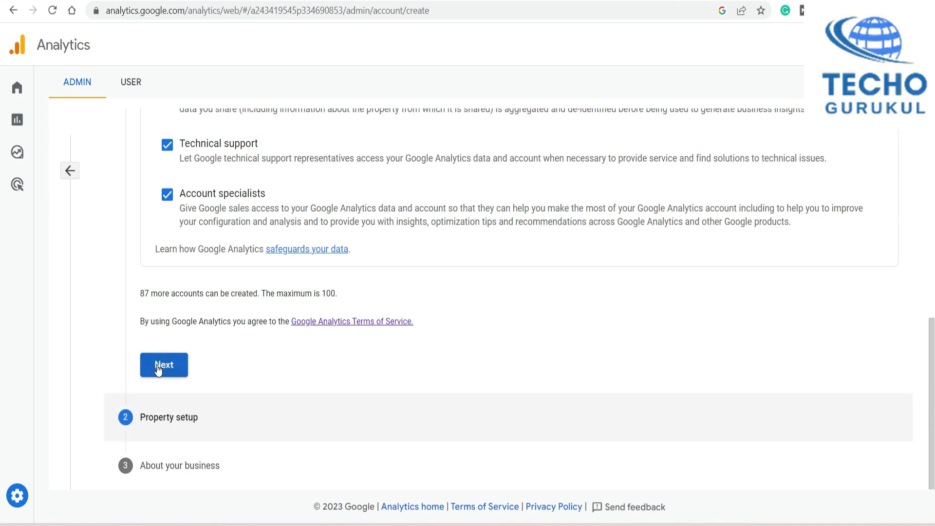
# Step: Name the property Techo Gurukul and set its reporting time zone country to India
pyautogui.click(195, 198)
pyautogui.write('Techo Gurukul')
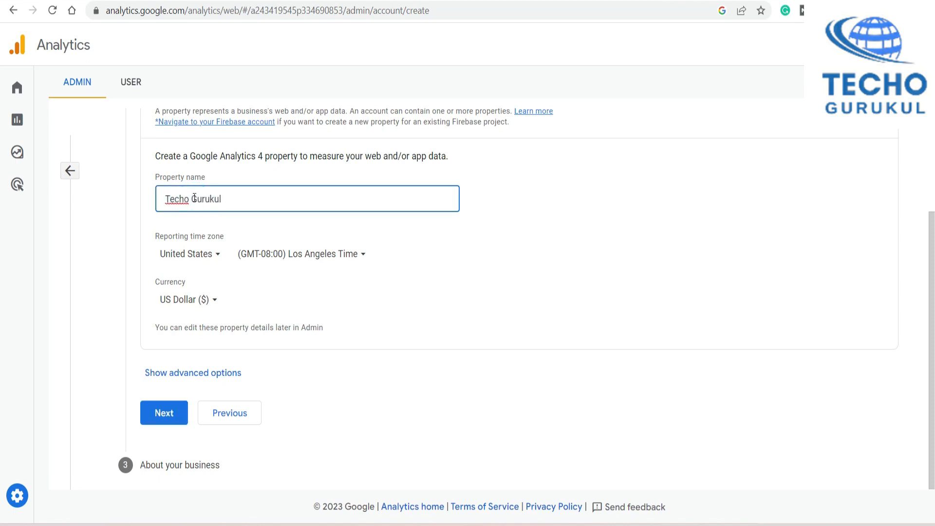
pyautogui.click(190, 254)
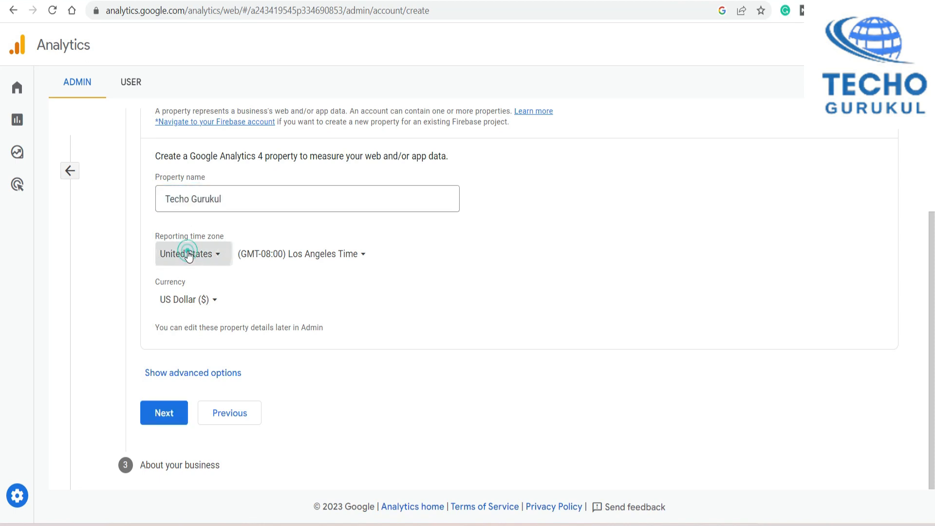
pyautogui.write('india')
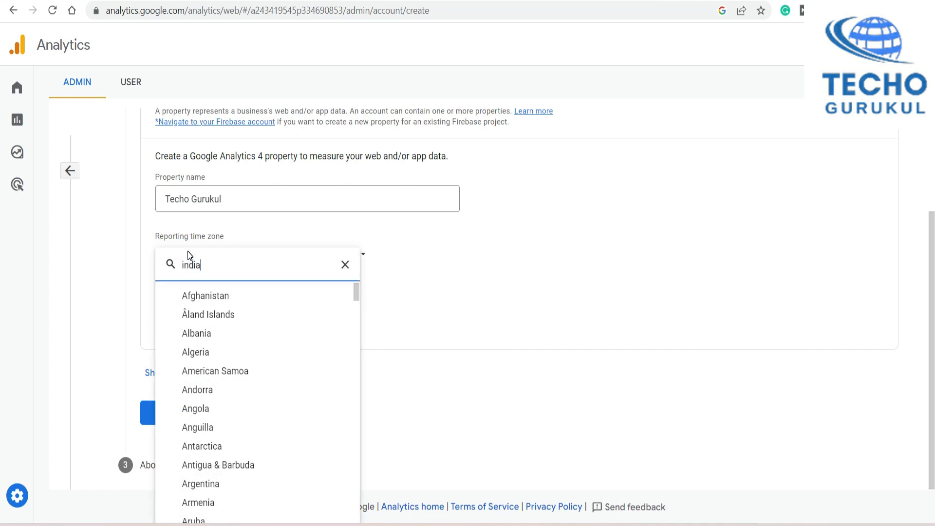
pyautogui.click(194, 315)
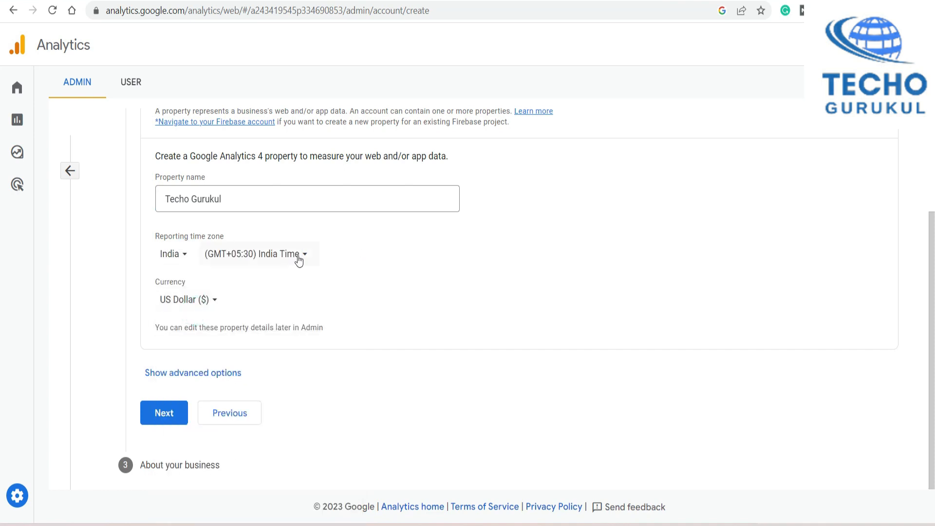
# Step: Set the property's currency to Indian Rupee (₹)
pyautogui.click(176, 314)
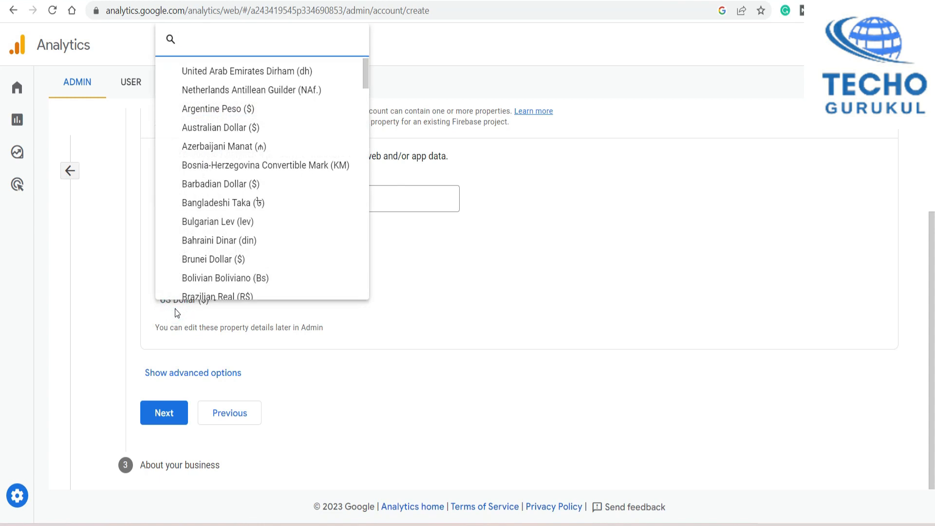
pyautogui.write('indi')
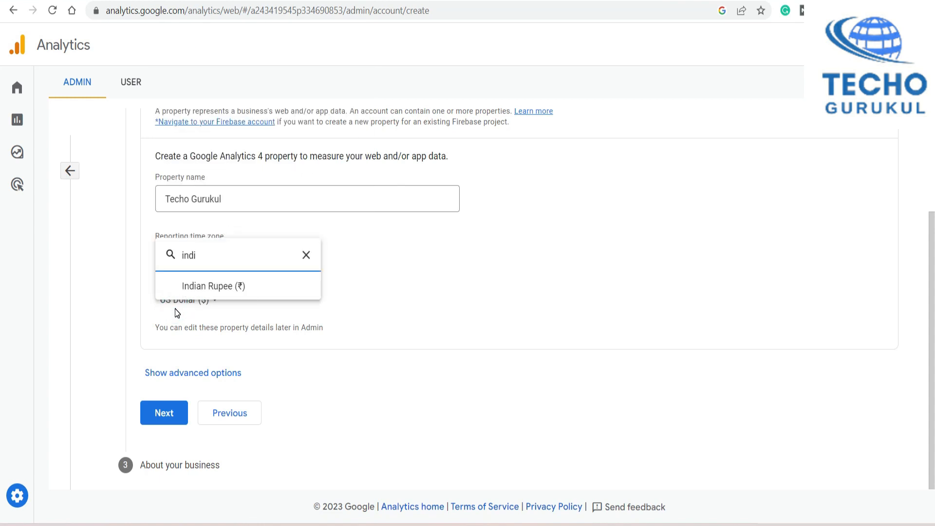
pyautogui.click(185, 291)
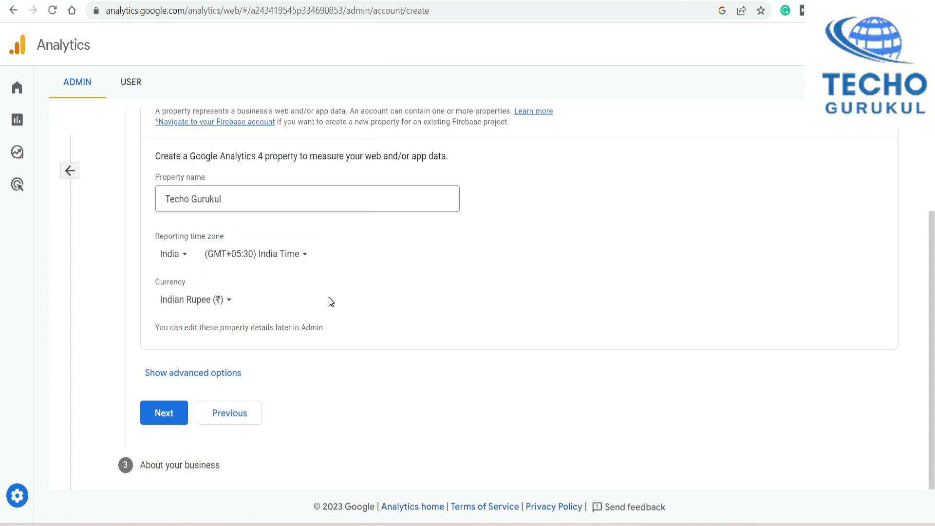
# Step: Show the property's advanced options and read the notice about when Universal Analytics properties stop collecting data
pyautogui.click(197, 374)
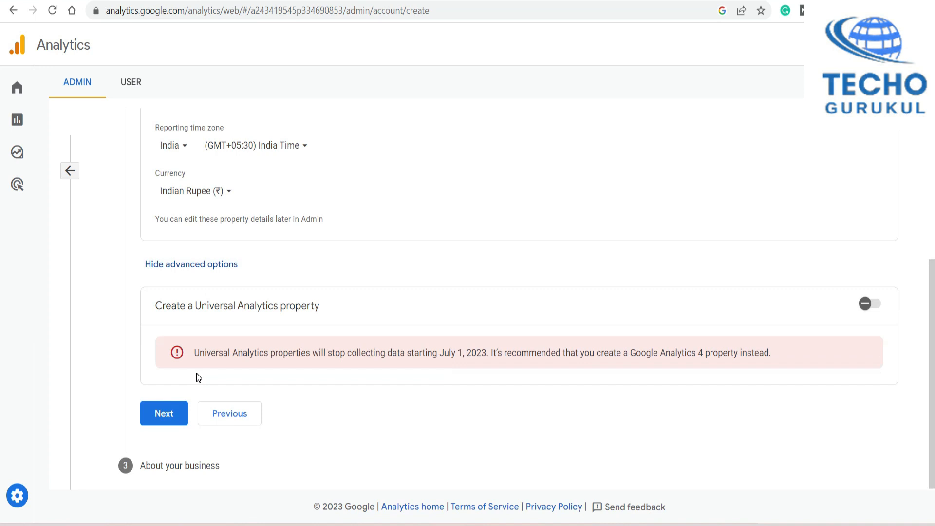
pyautogui.moveTo(161, 306); pyautogui.dragTo(334, 307)
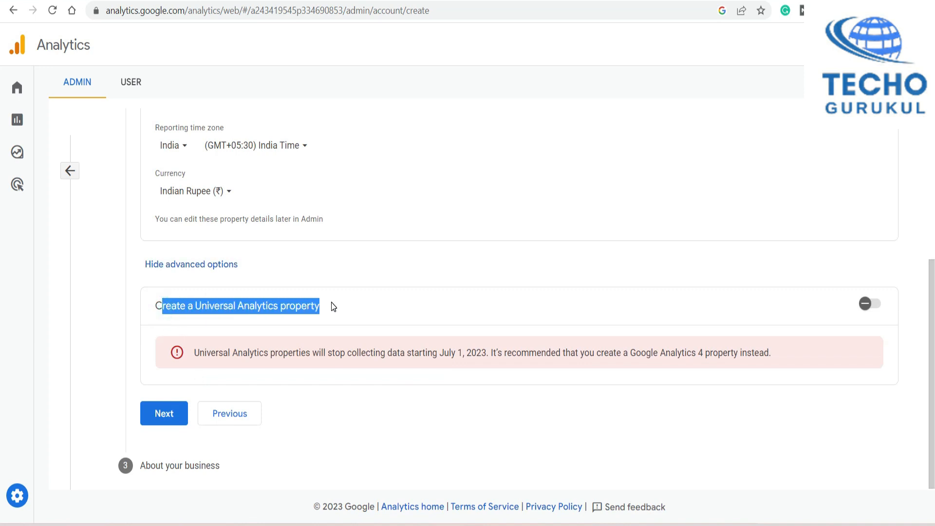
pyautogui.click(245, 307)
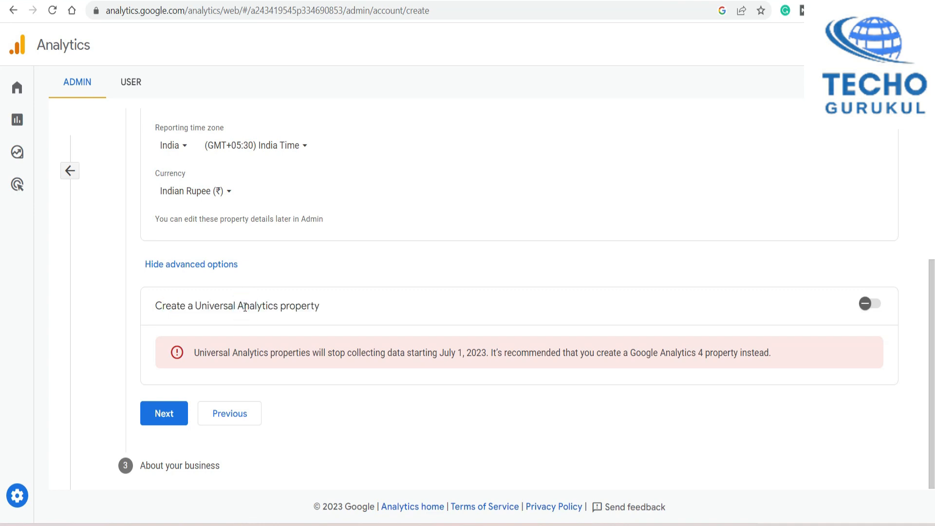
pyautogui.moveTo(197, 305); pyautogui.dragTo(330, 309)
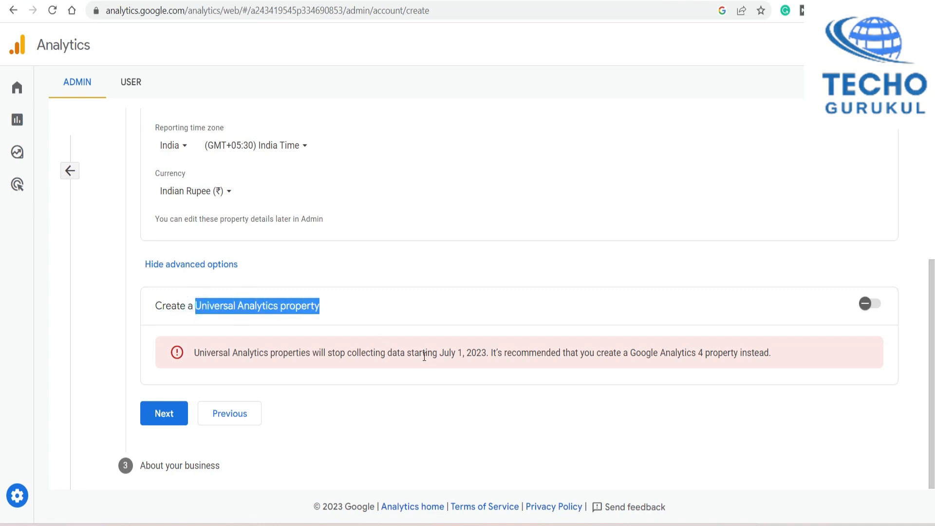
pyautogui.moveTo(440, 354); pyautogui.dragTo(487, 353)
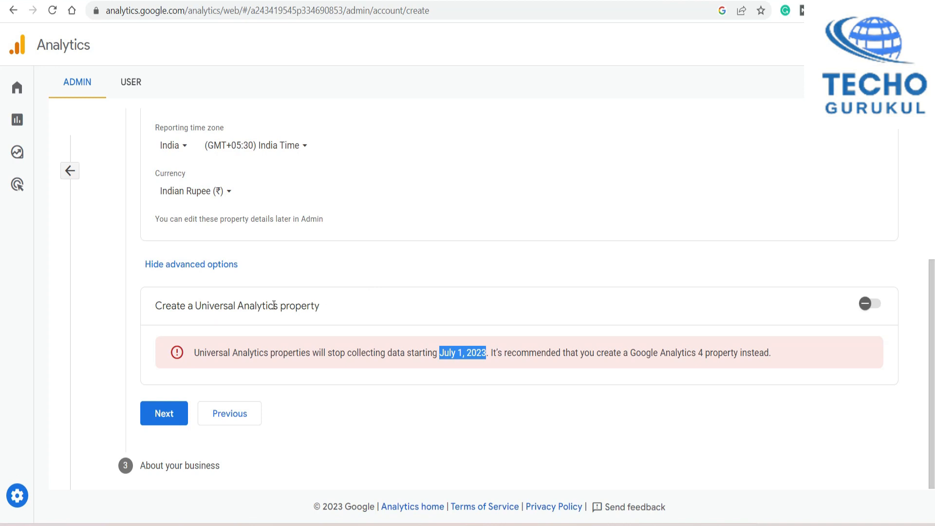
pyautogui.moveTo(274, 306); pyautogui.dragTo(320, 306)
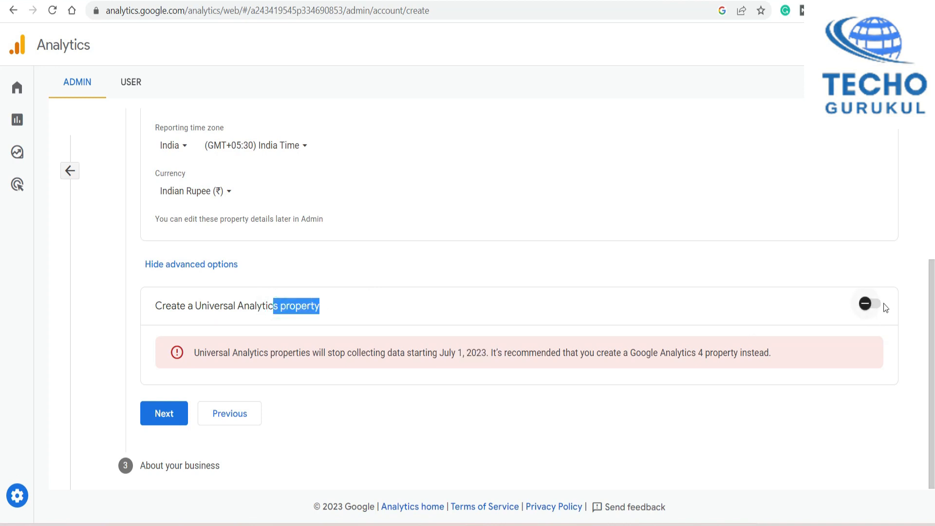
# Step: Try enabling a Universal Analytics property, switch between creating both property types and Universal Analytics only, and disable it again
pyautogui.click(870, 305)
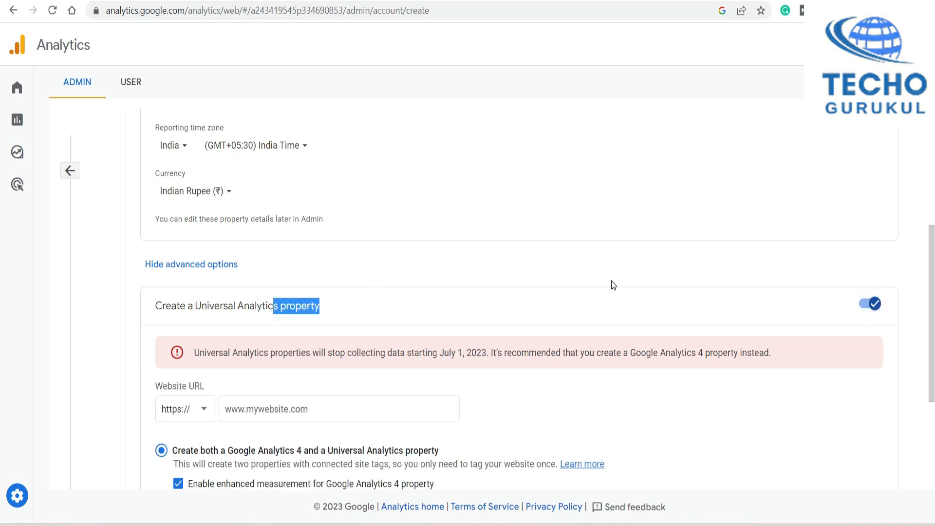
pyautogui.scroll(-3, 613, 285)
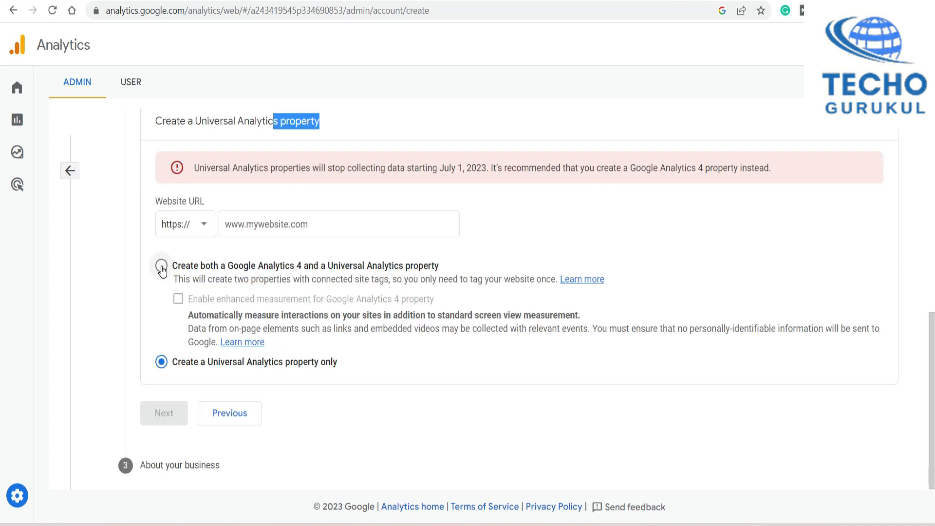
pyautogui.click(162, 267)
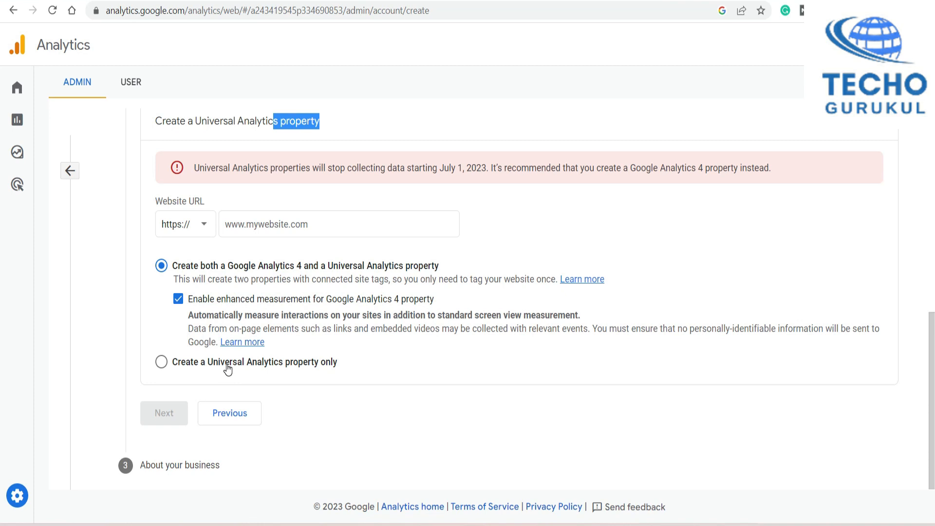
pyautogui.click(157, 370)
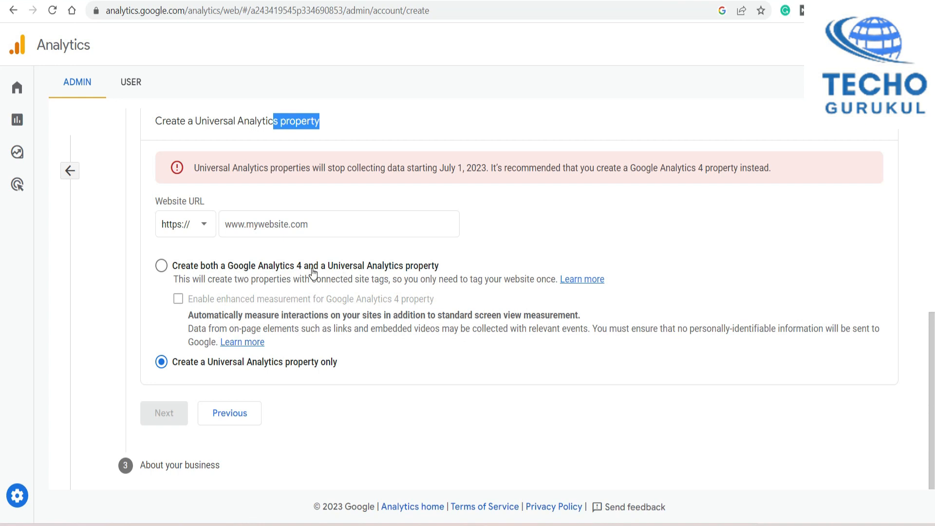
pyautogui.click(875, 119)
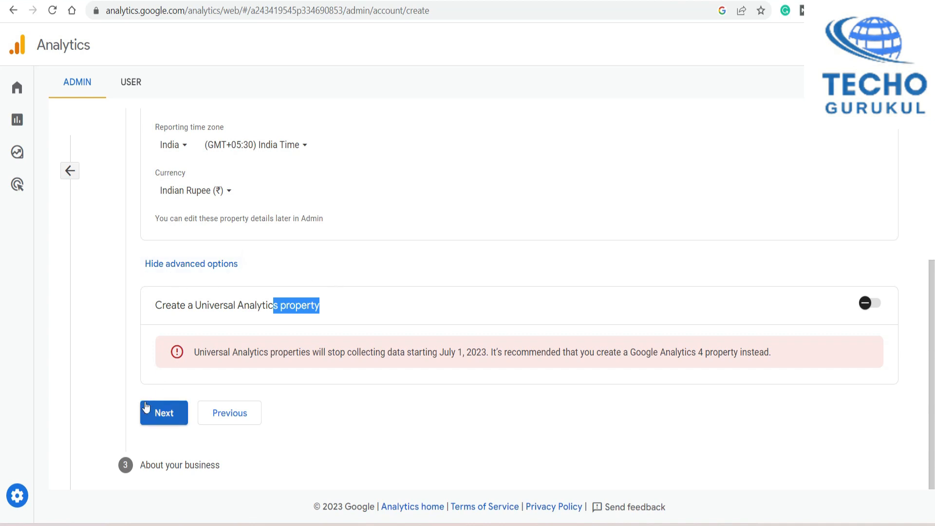
# Step: Continue to the business details and set the business size to Medium, 11 to 100 employees
pyautogui.click(164, 413)
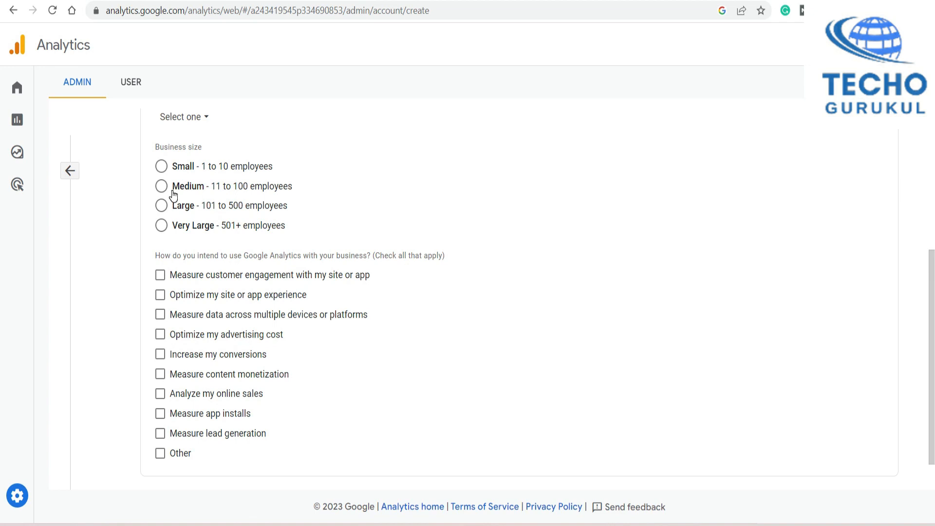
pyautogui.click(182, 189)
pyautogui.scroll(-1, 181, 189)
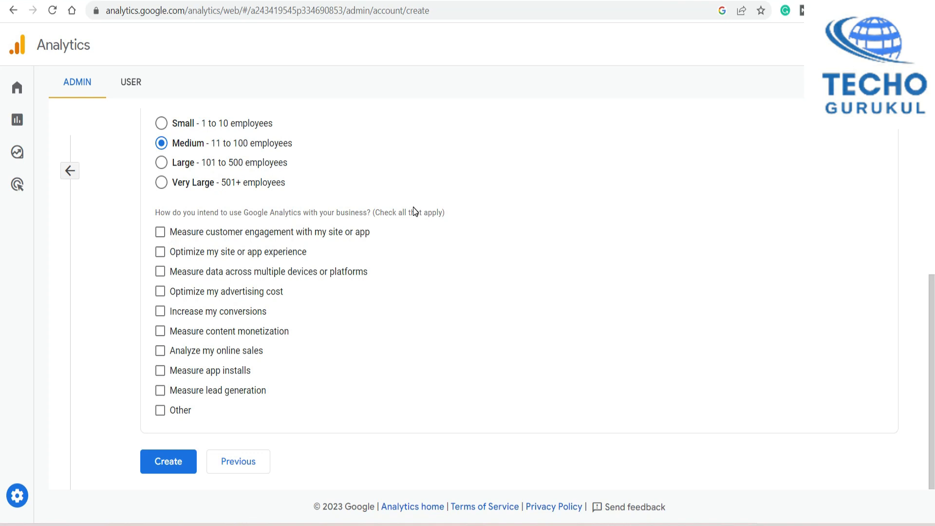
# Step: Select every intended Analytics use from measuring customer engagement through measuring lead generation, except Other, and submit the account for creation
pyautogui.click(161, 234)
pyautogui.click(161, 254)
pyautogui.click(161, 273)
pyautogui.click(161, 291)
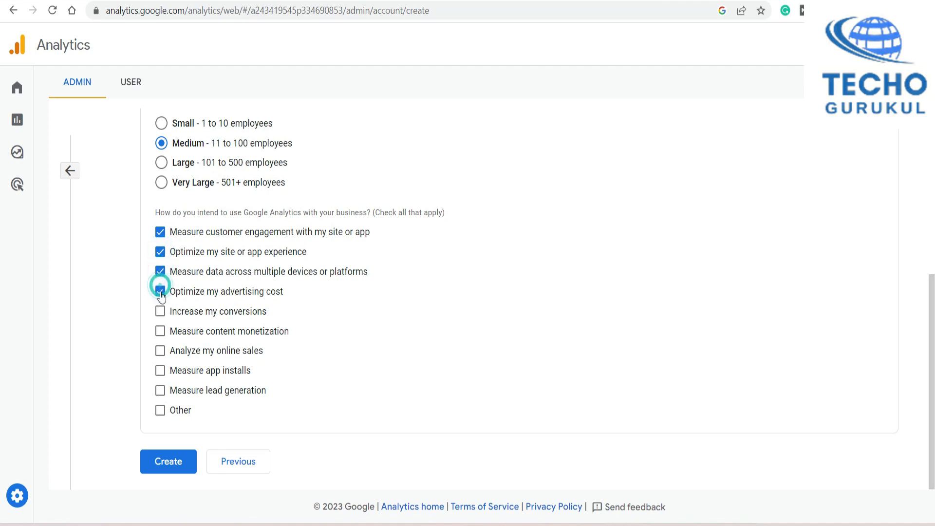
pyautogui.click(160, 311)
pyautogui.click(161, 331)
pyautogui.click(160, 351)
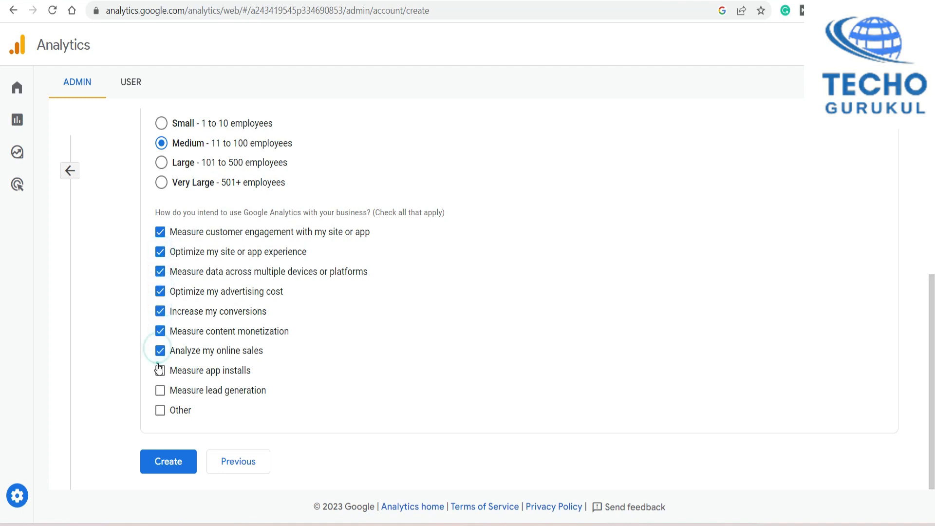
pyautogui.click(159, 372)
pyautogui.click(160, 389)
pyautogui.click(168, 458)
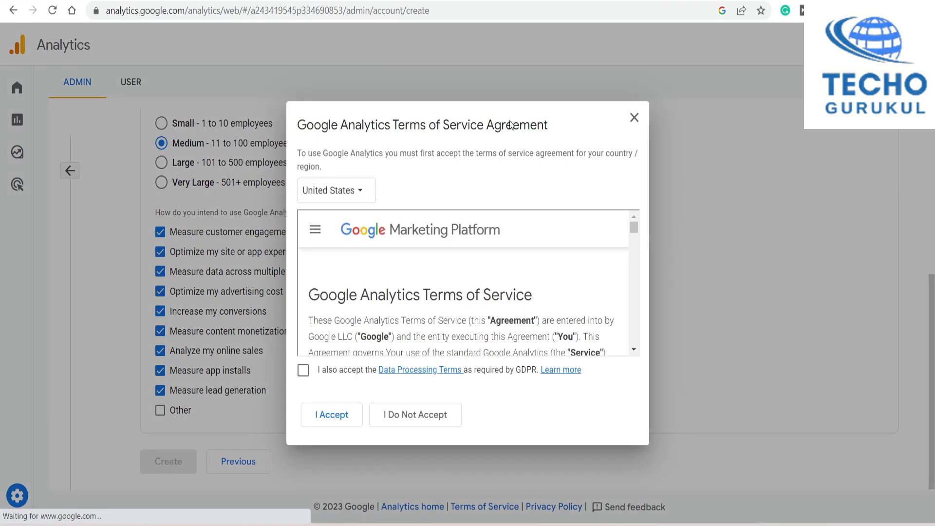
# Step: Set the terms of service country to India, accept the GDPR data processing terms, and accept the agreement
pyautogui.click(351, 191)
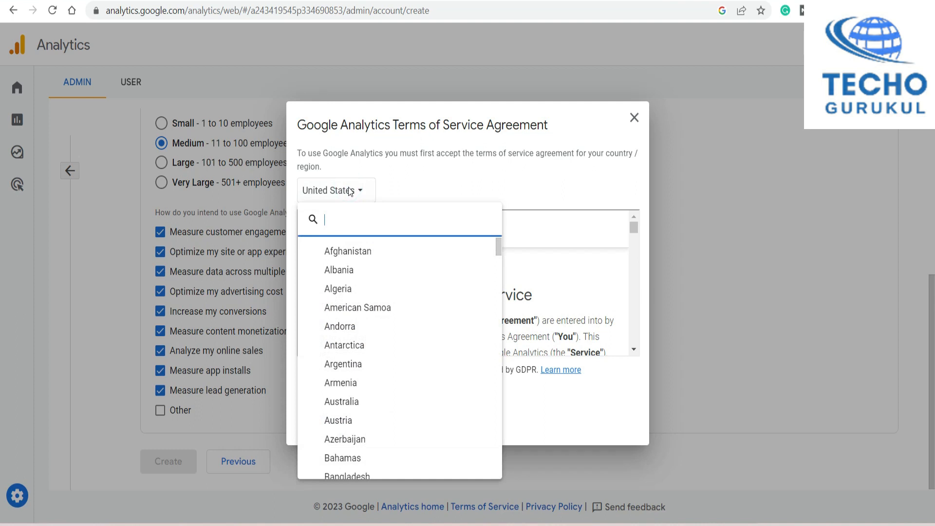
pyautogui.write('indi')
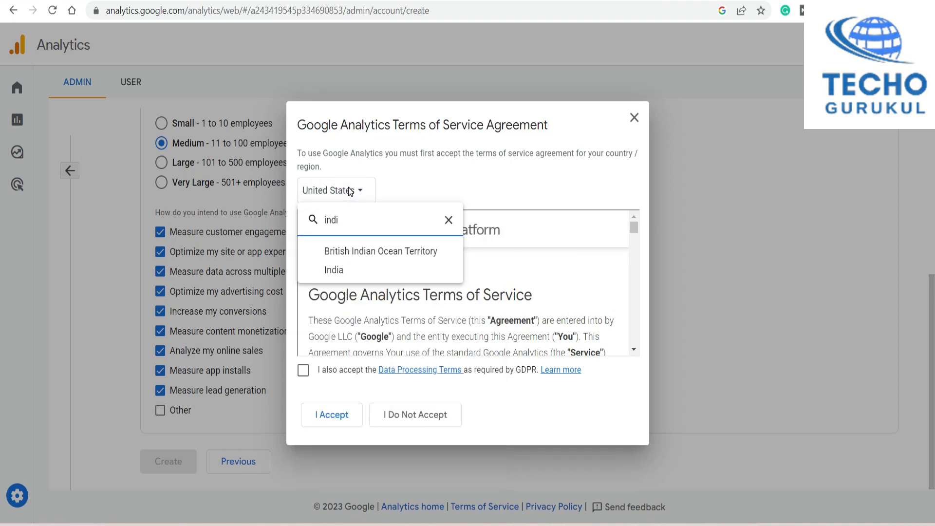
pyautogui.click(336, 269)
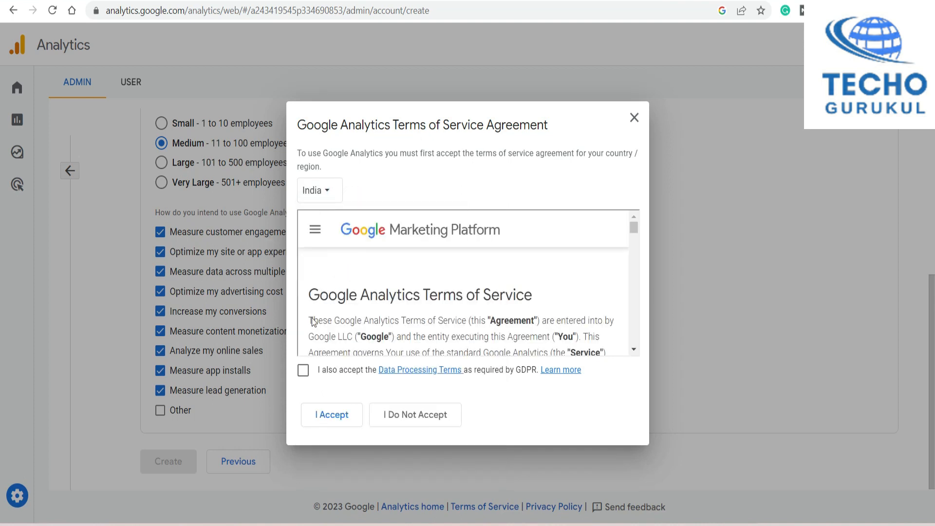
pyautogui.click(304, 372)
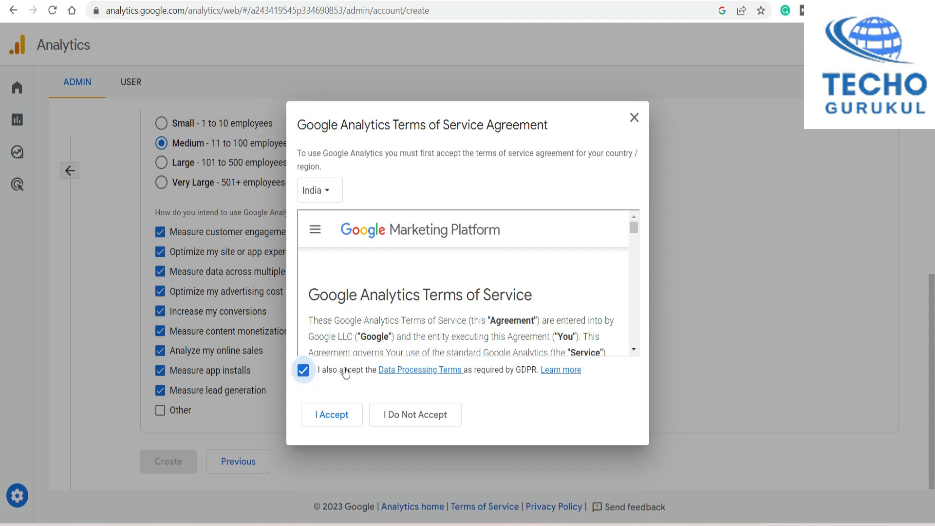
pyautogui.click(344, 416)
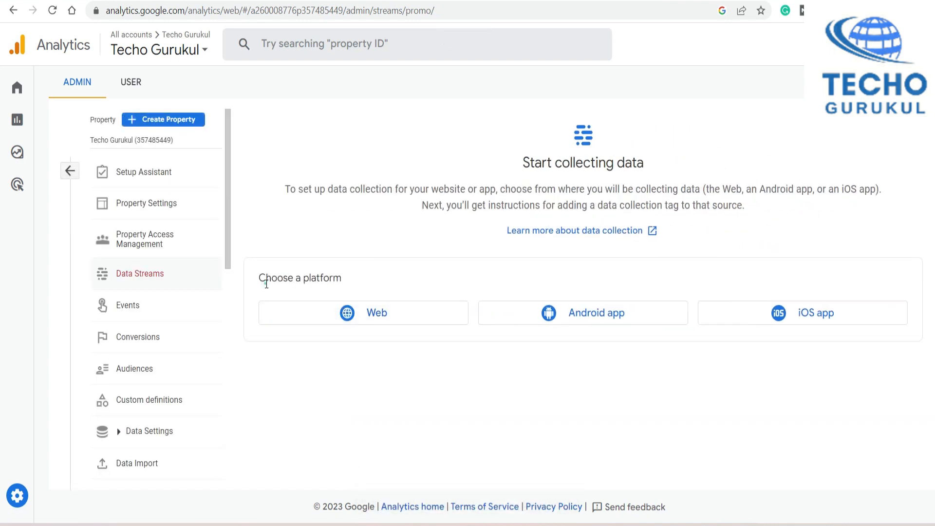
pyautogui.moveTo(266, 280); pyautogui.dragTo(356, 278)
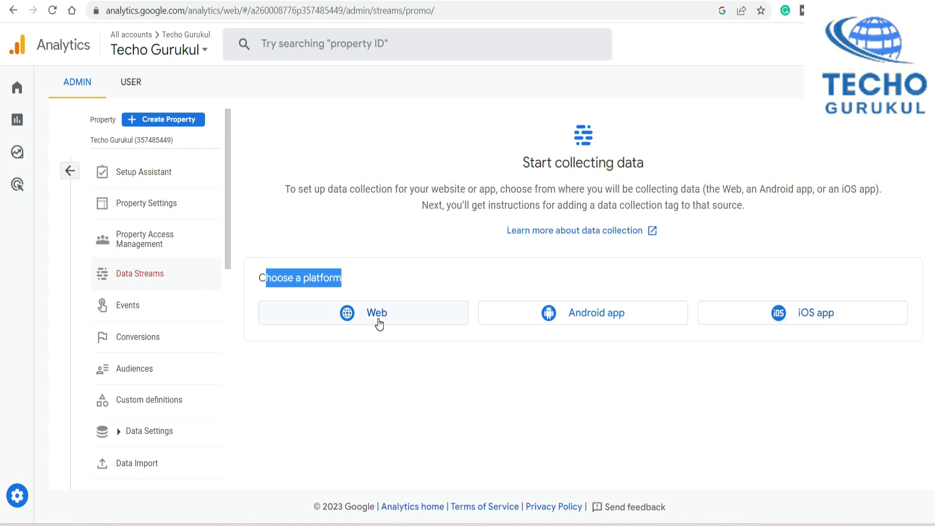
pyautogui.click(379, 322)
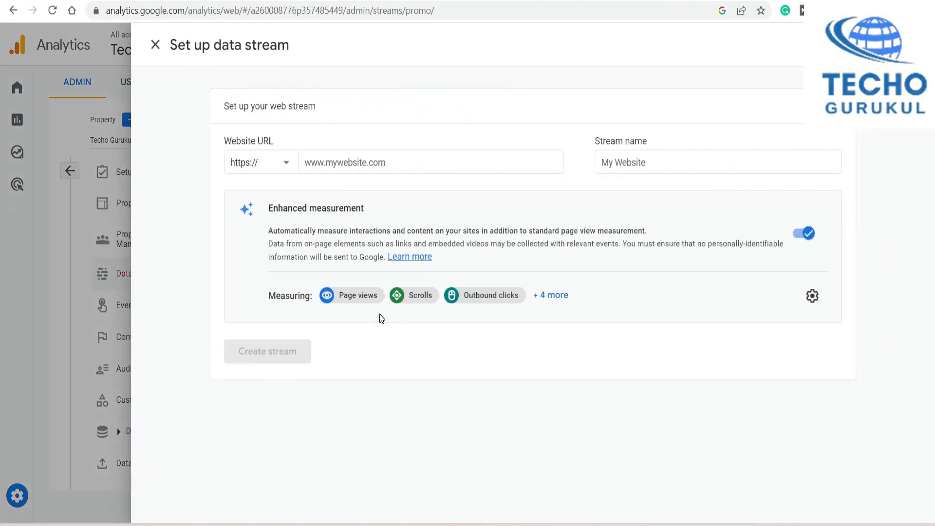
pyautogui.click(349, 167)
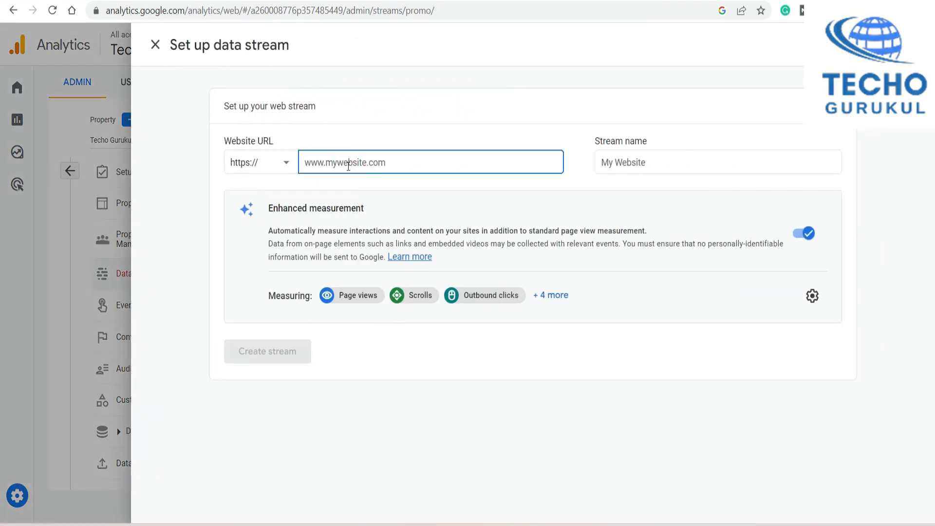
pyautogui.write('www/te')
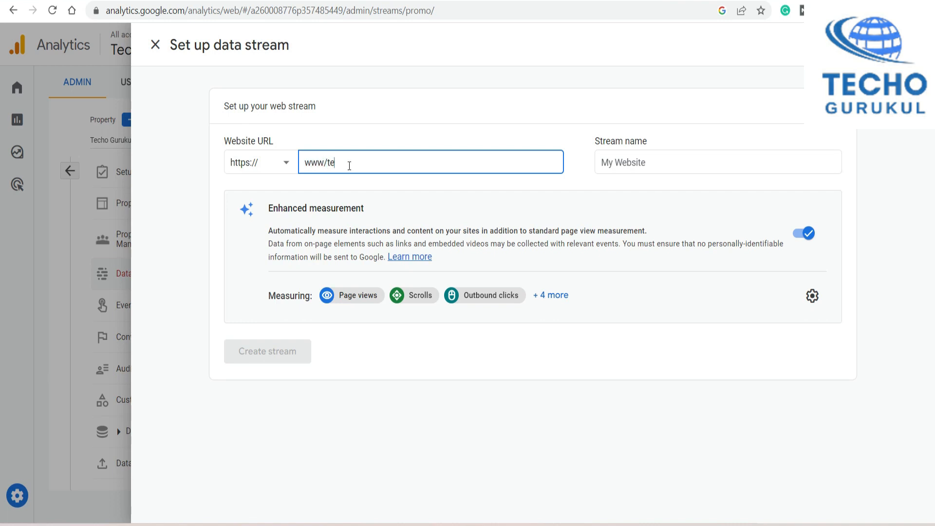
pyautogui.write('chogurukul.com')
# Step: Name the web data stream Techo Gurukul
pyautogui.click(627, 161)
pyautogui.click(349, 161)
pyautogui.doubleClick(352, 162)
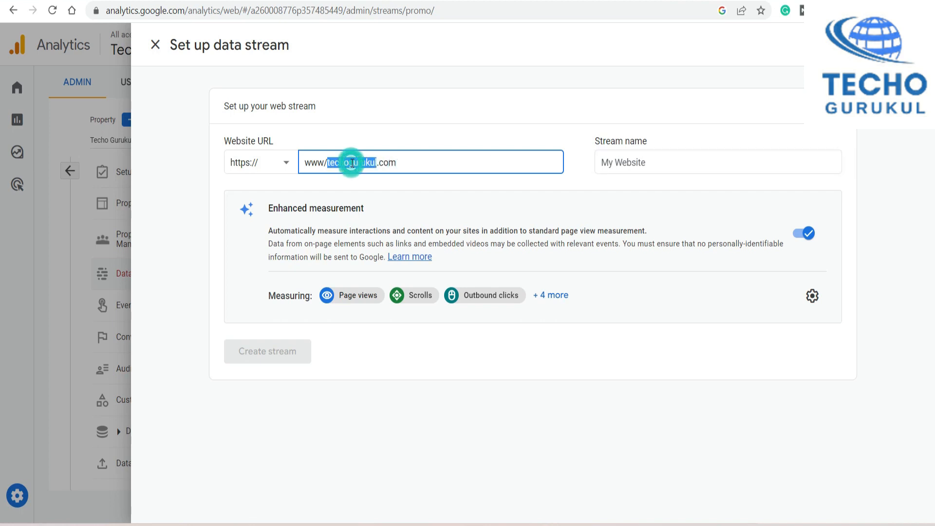
pyautogui.click(653, 157)
pyautogui.write('Techo Gurukul.co')
pyautogui.press('BackSpace')
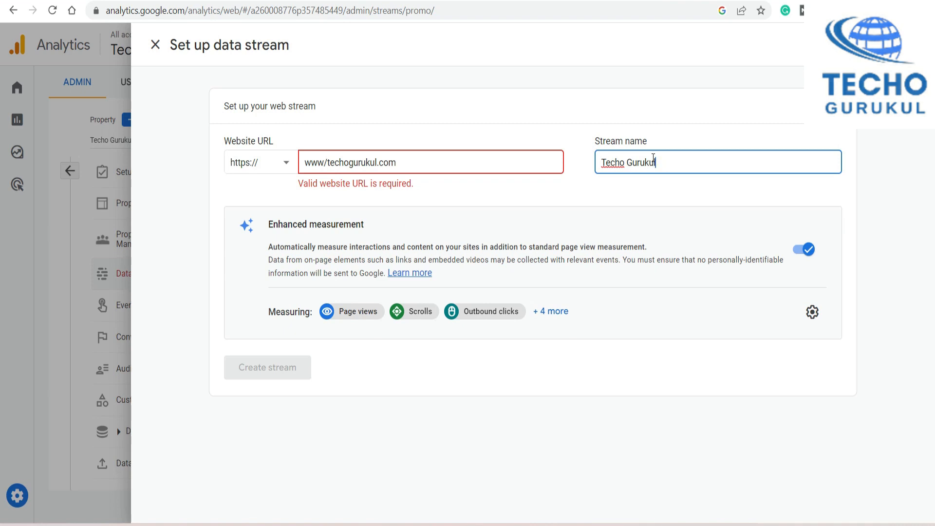
pyautogui.click(327, 164)
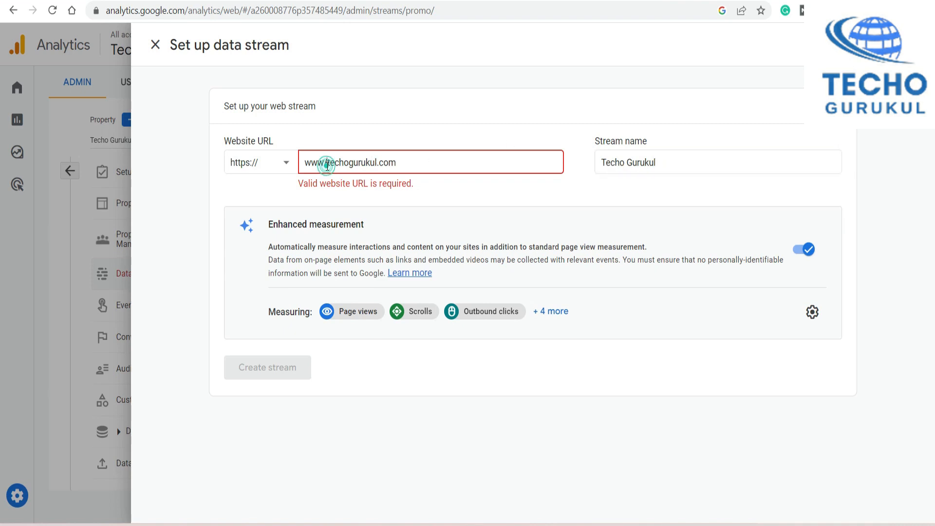
pyautogui.press('BackSpace')
pyautogui.write('/')
pyautogui.press('BackSpace')
pyautogui.write('.')
pyautogui.click(361, 132)
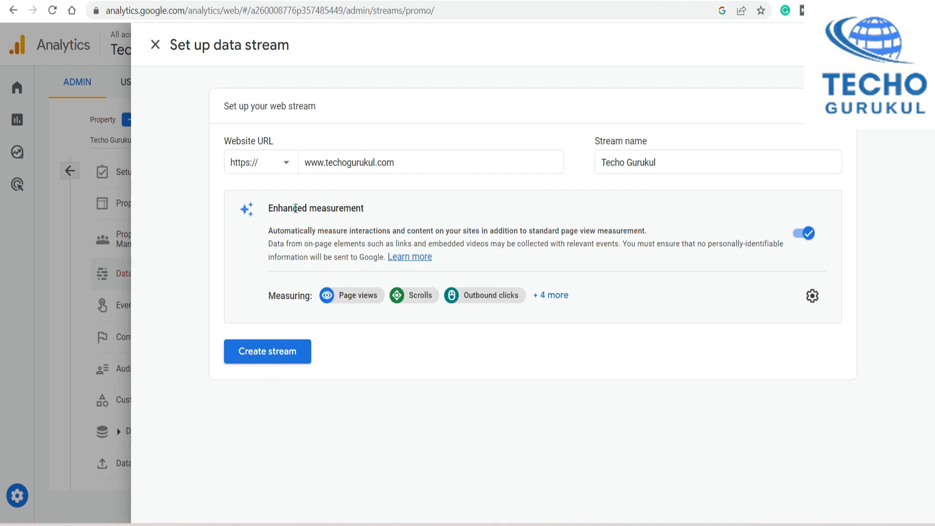
# Step: Show all interactions measured by enhanced measurement and review the individual event settings without changing them
pyautogui.moveTo(292, 208); pyautogui.dragTo(338, 201)
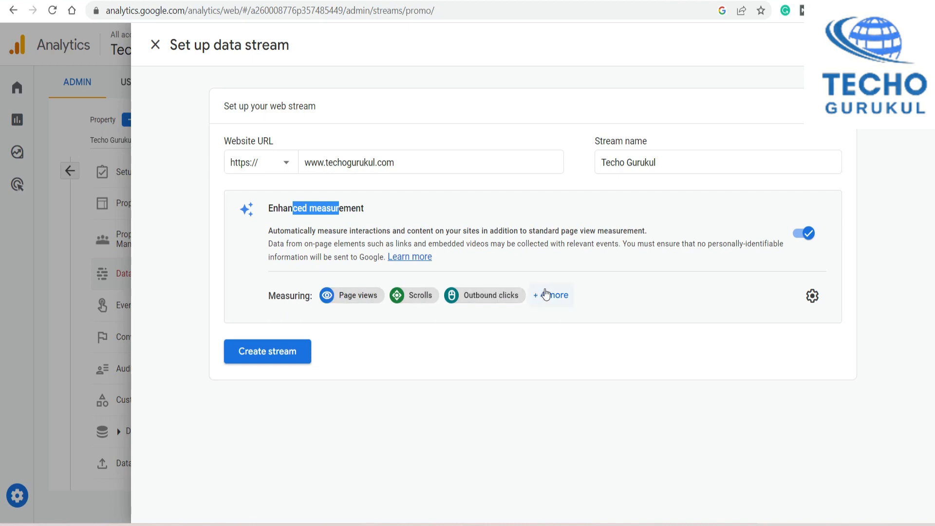
pyautogui.click(548, 295)
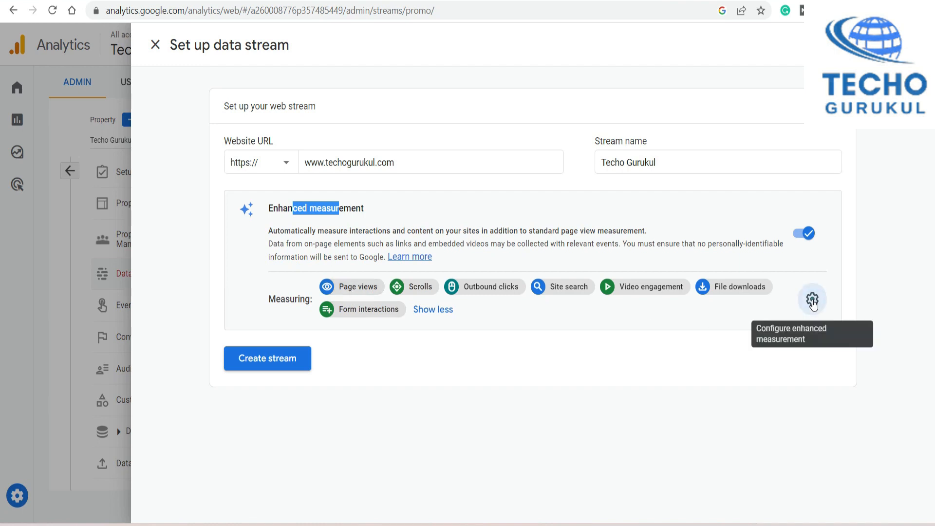
pyautogui.click(812, 299)
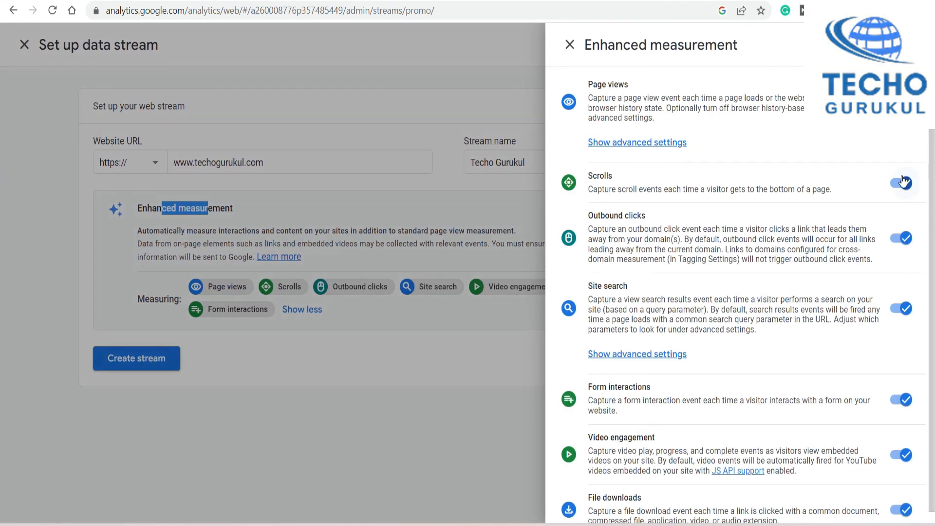
pyautogui.scroll(-1, 869, 279)
pyautogui.scroll(1, 870, 279)
pyautogui.scroll(-1, 869, 280)
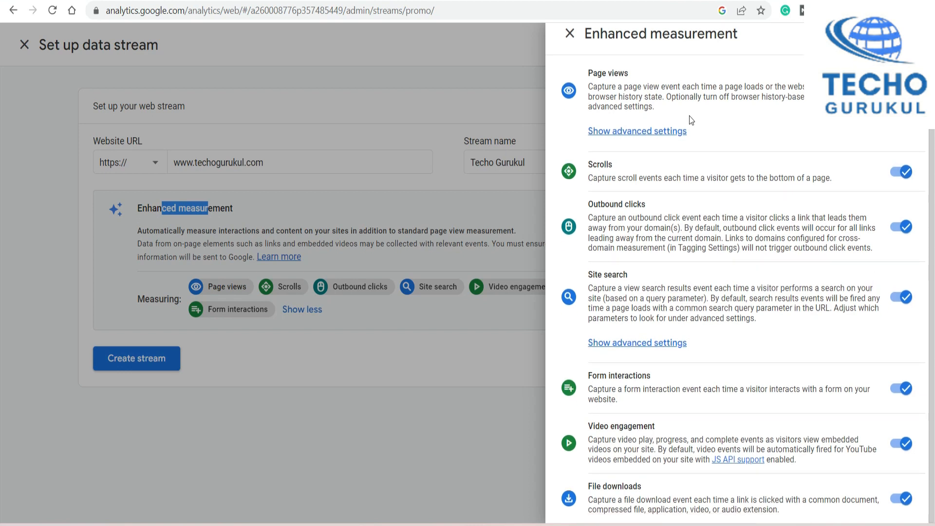
pyautogui.click(570, 39)
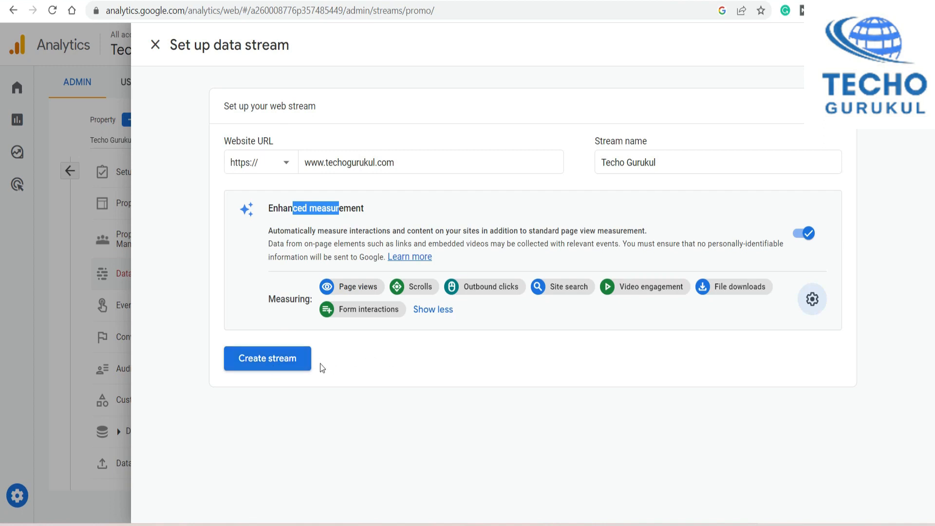
# Step: Create the web stream and look through the manual installation instructions for its Google tag
pyautogui.click(279, 362)
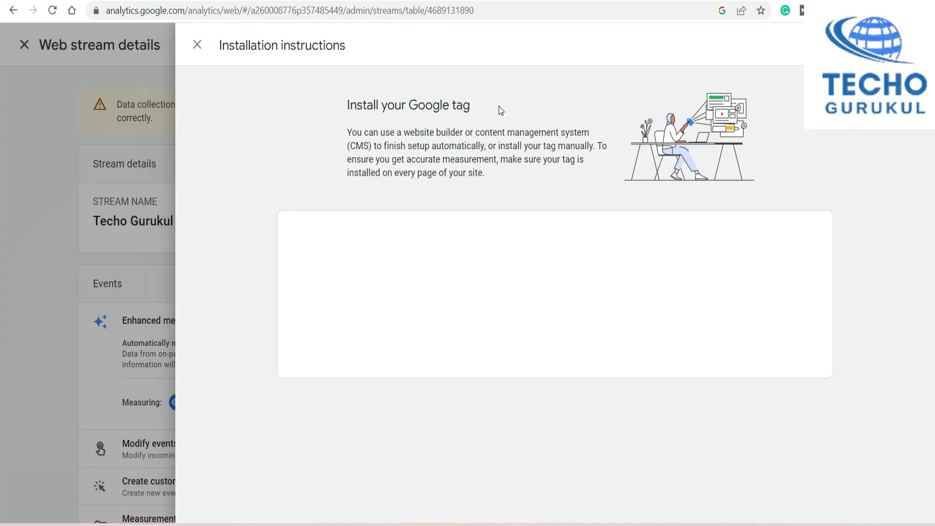
pyautogui.click(199, 46)
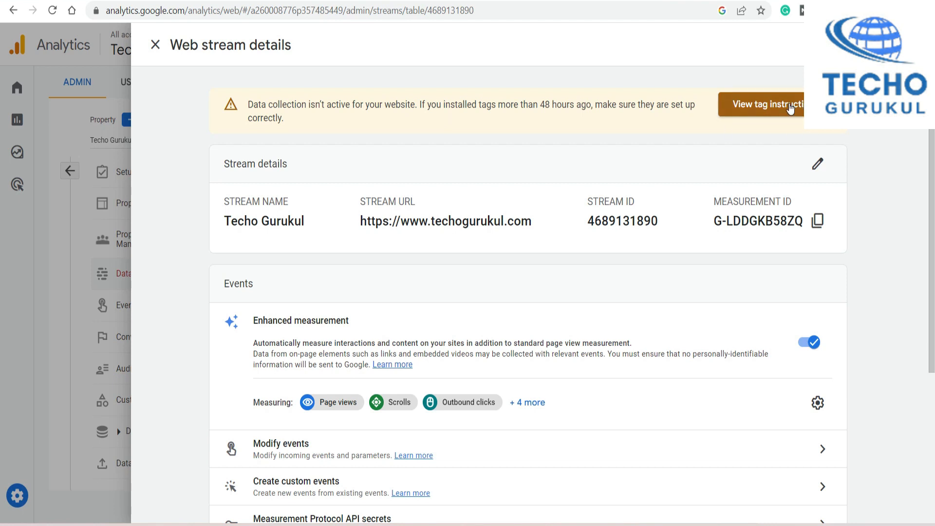
pyautogui.click(763, 113)
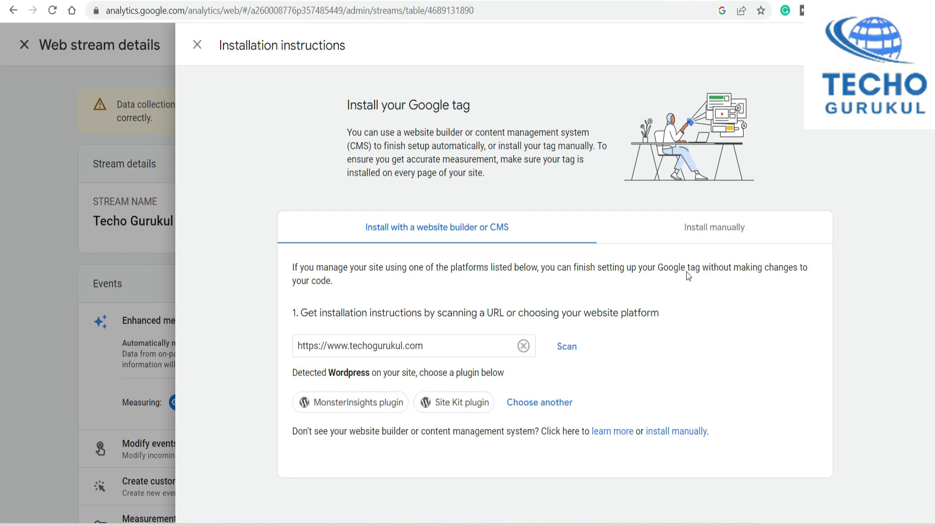
pyautogui.click(710, 233)
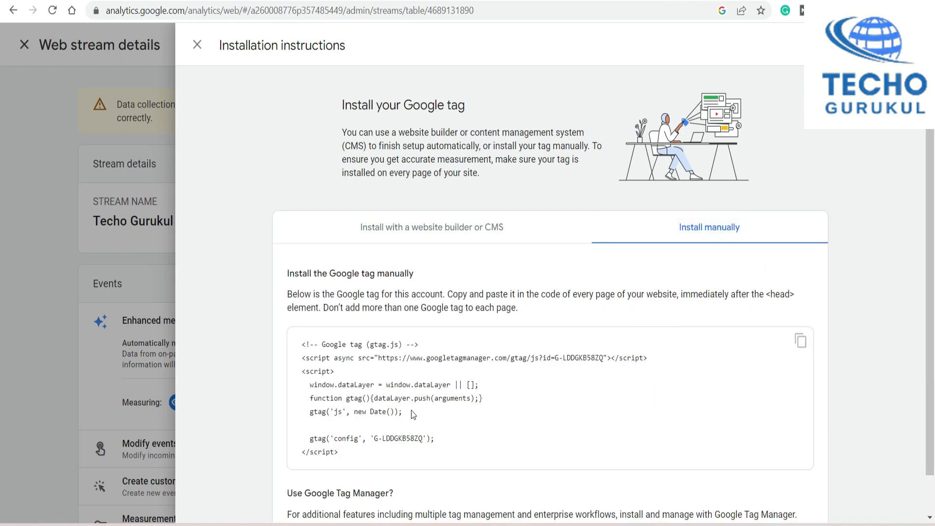
pyautogui.click(198, 45)
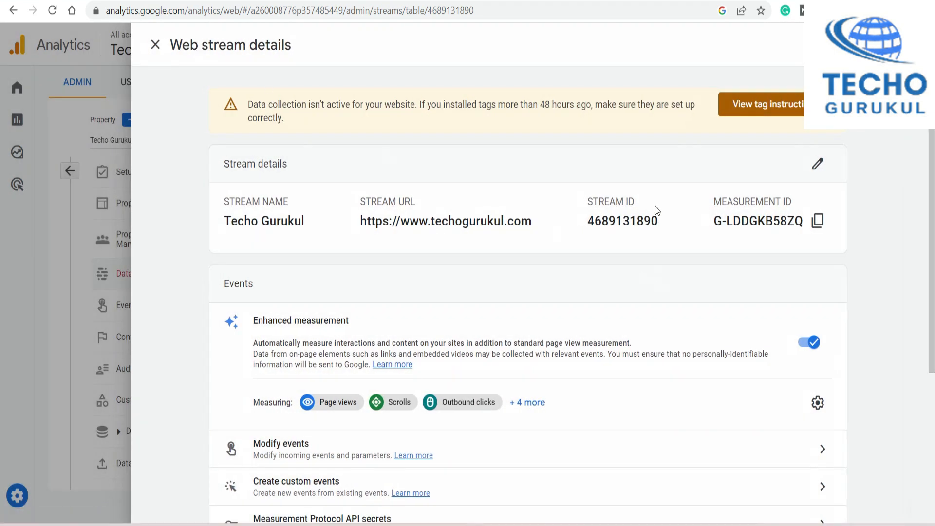
# Step: Locate and highlight the measurement ID in the web stream details
pyautogui.moveTo(712, 223); pyautogui.dragTo(802, 226)
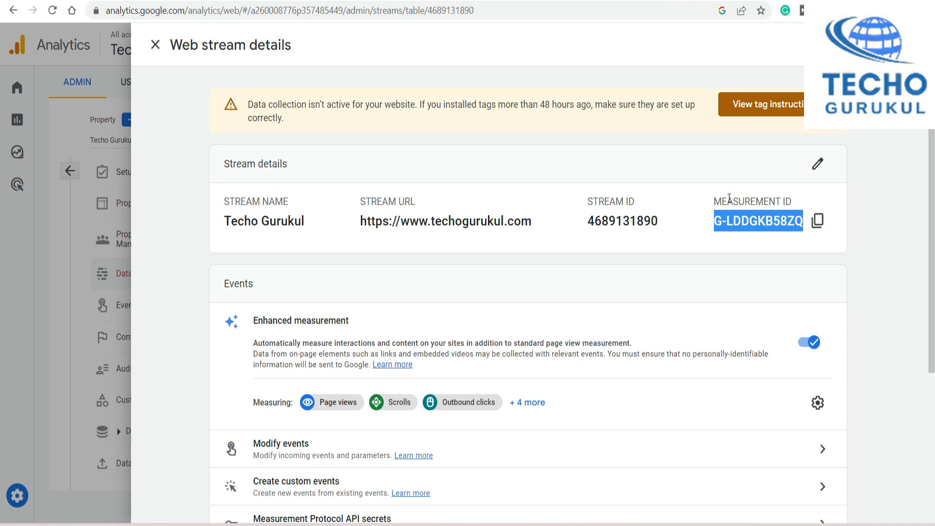
pyautogui.doubleClick(729, 198)
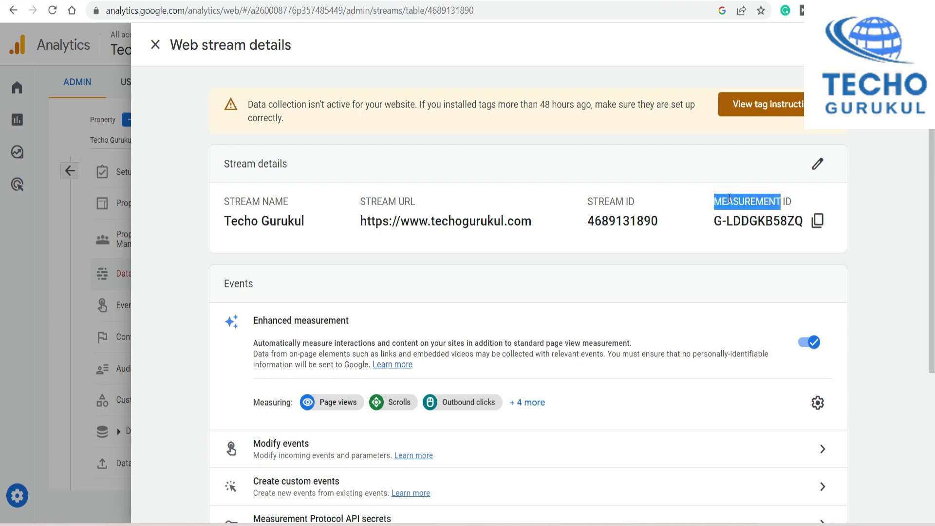
pyautogui.moveTo(715, 221); pyautogui.dragTo(805, 223)
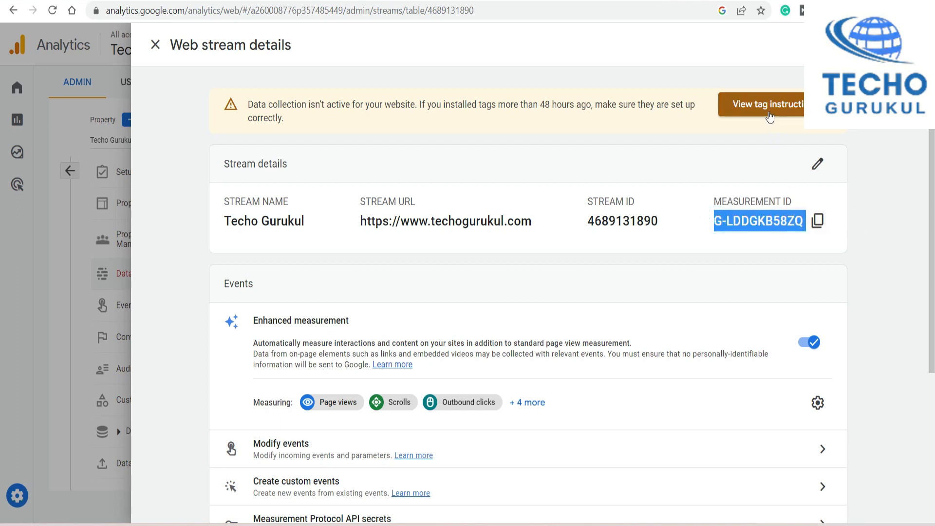
# Step: Reopen the manual tag installation instructions and select the entire Google tag (gtag.js) code snippet
pyautogui.click(769, 114)
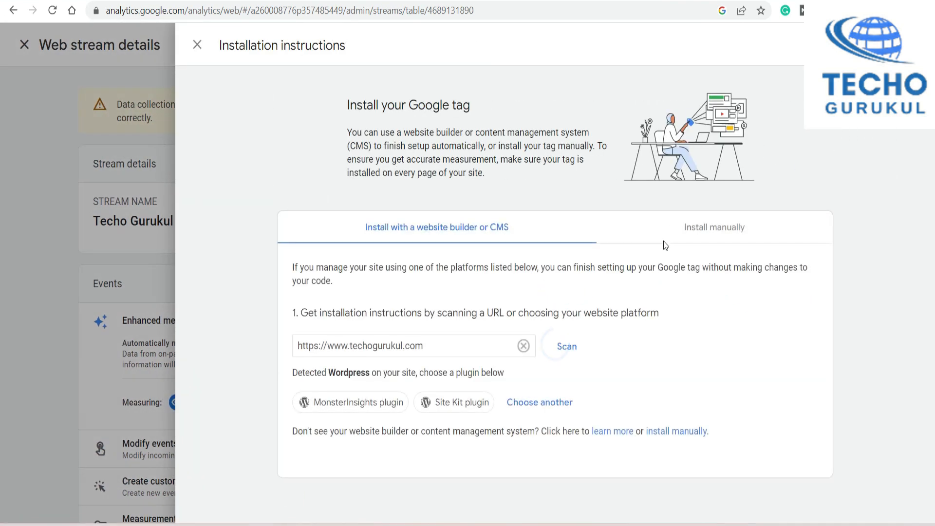
pyautogui.click(704, 227)
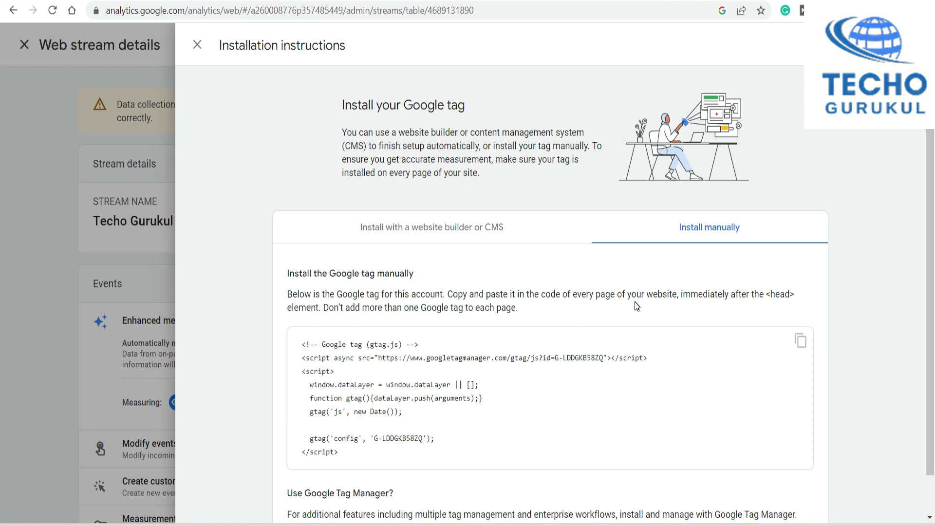
pyautogui.moveTo(302, 344); pyautogui.dragTo(369, 456)
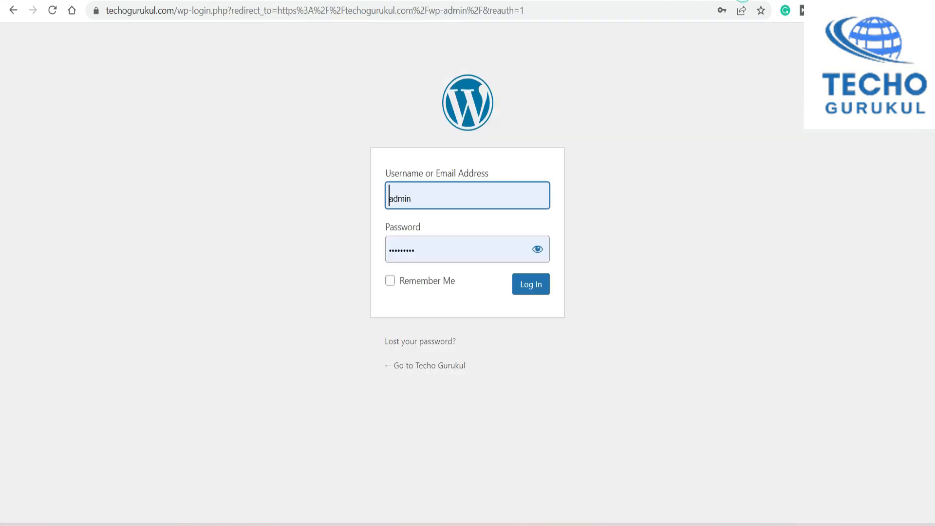
# Step: Log in to the techogurukul.com WordPress admin with the prefilled credentials and open the Theme File Editor
pyautogui.click(526, 286)
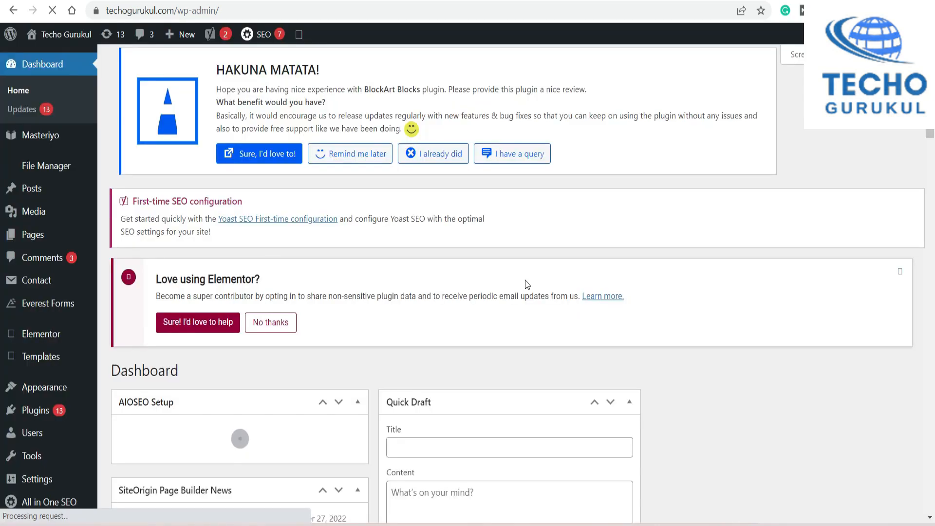
pyautogui.scroll(-2, 527, 284)
pyautogui.scroll(-3, 528, 285)
pyautogui.scroll(3, 173, 182)
pyautogui.moveTo(33, 321)
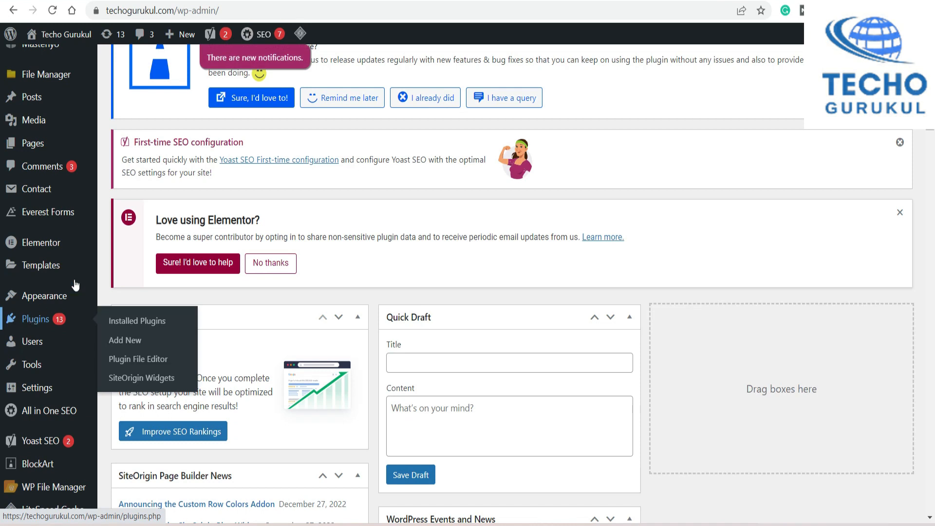
pyautogui.scroll(2, 448, 234)
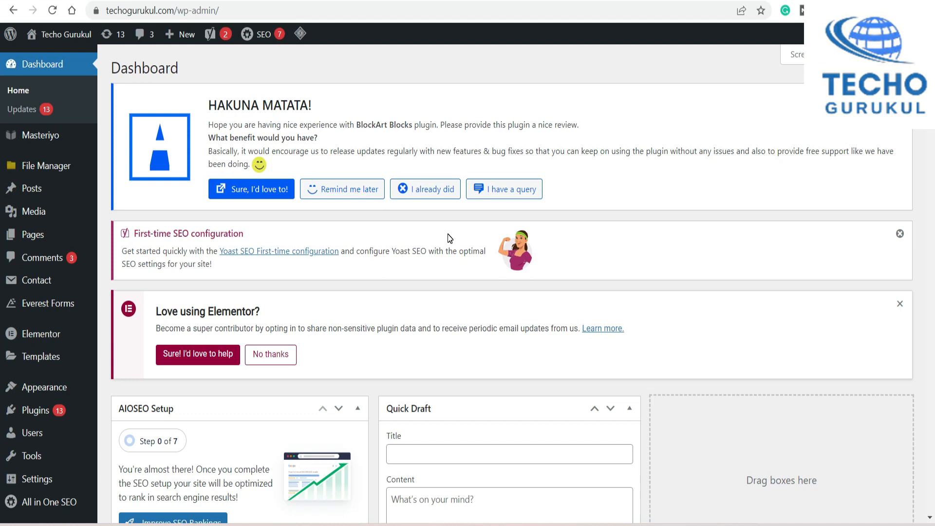
pyautogui.scroll(-3, 449, 237)
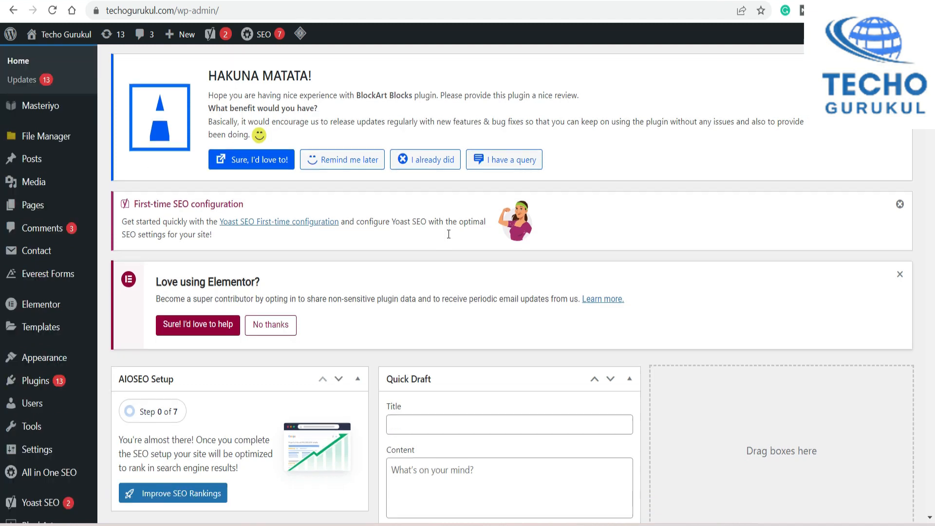
pyautogui.moveTo(43, 270)
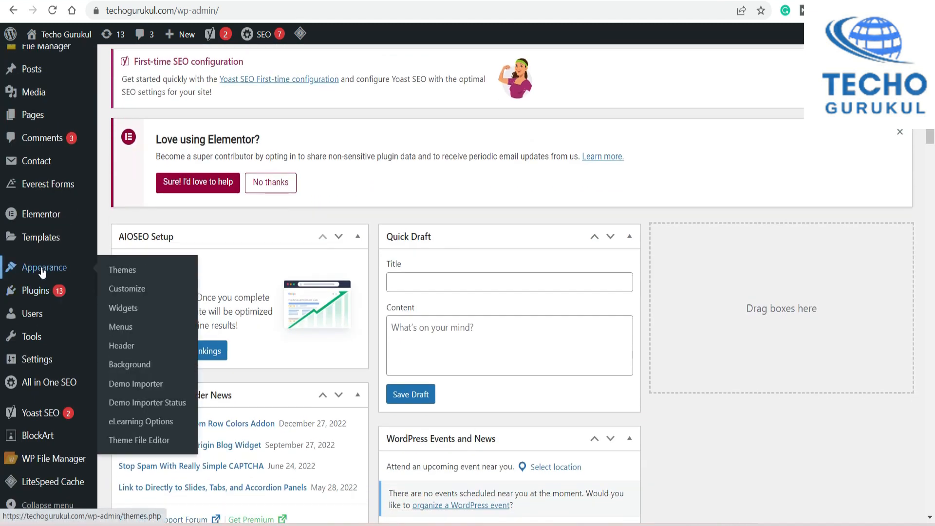
pyautogui.click(153, 447)
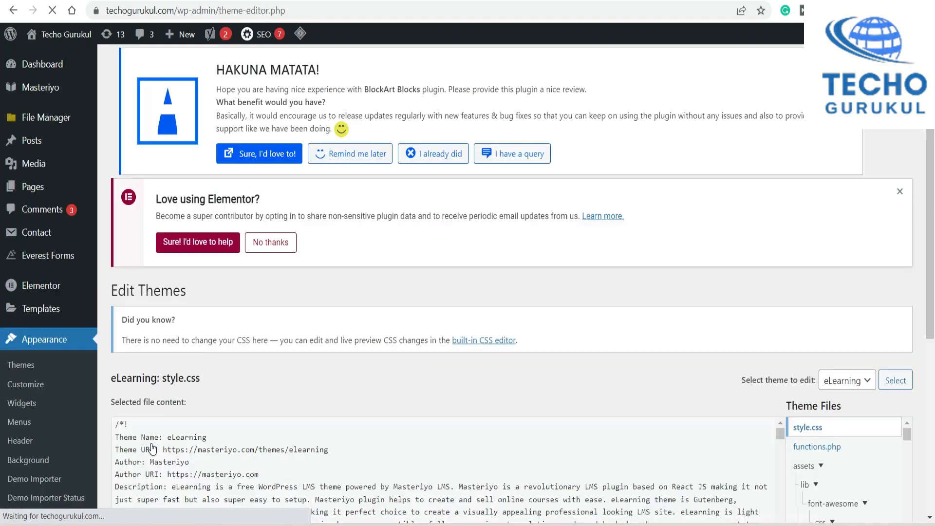
# Step: Open the eLearning theme's header.php file for editing
pyautogui.scroll(-5, 816, 437)
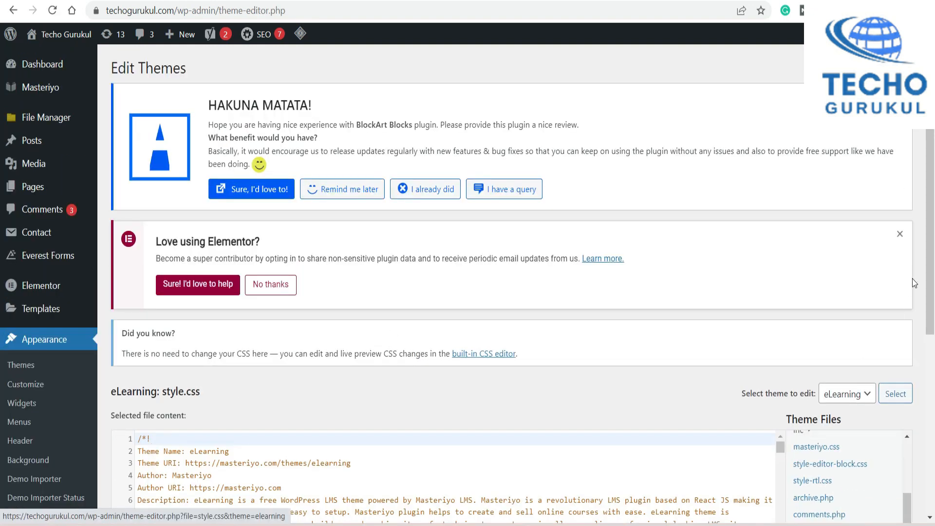
pyautogui.scroll(-6, 913, 278)
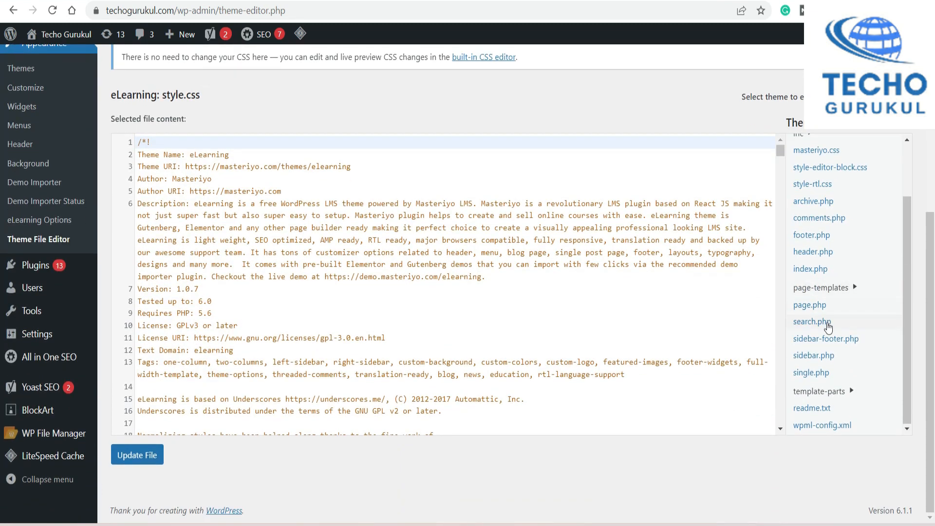
pyautogui.click(817, 252)
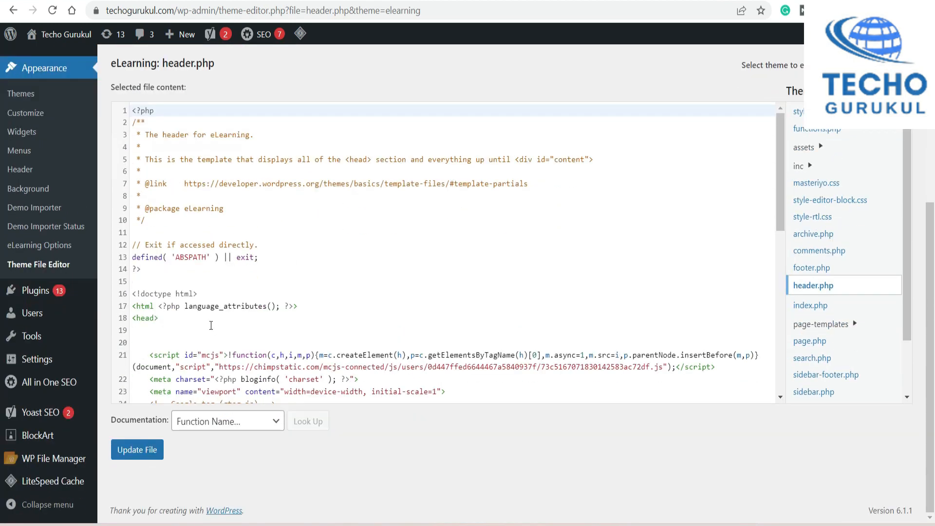
# Step: Insert the copied Google tag (gtag.js) snippet on a new line below the opening <head> tag in header.php and update the file
pyautogui.click(208, 327)
pyautogui.press('Return')
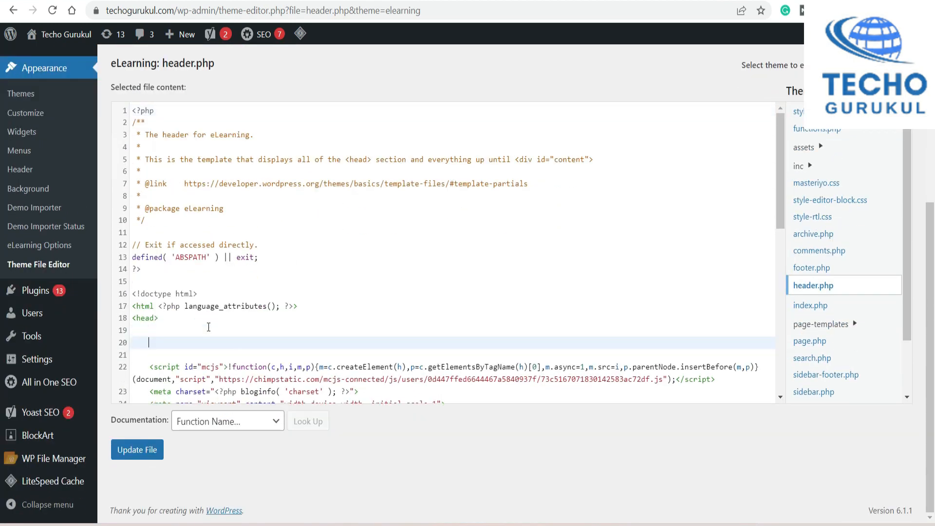
pyautogui.write('<!-- Google tag (gtag.js) --> <script async src="https://www.googletagmanager.com/gtag/js?id=G-LDDGKB58ZQ"></script> <script>   window.dataLayer = window.dataLayer || [];   function gtag(){dataLayer.push(arguments);}   gtag(\'js\', new Date());    gtag(\'config\', \'G-LDDGKB58ZQ\'); </script>')
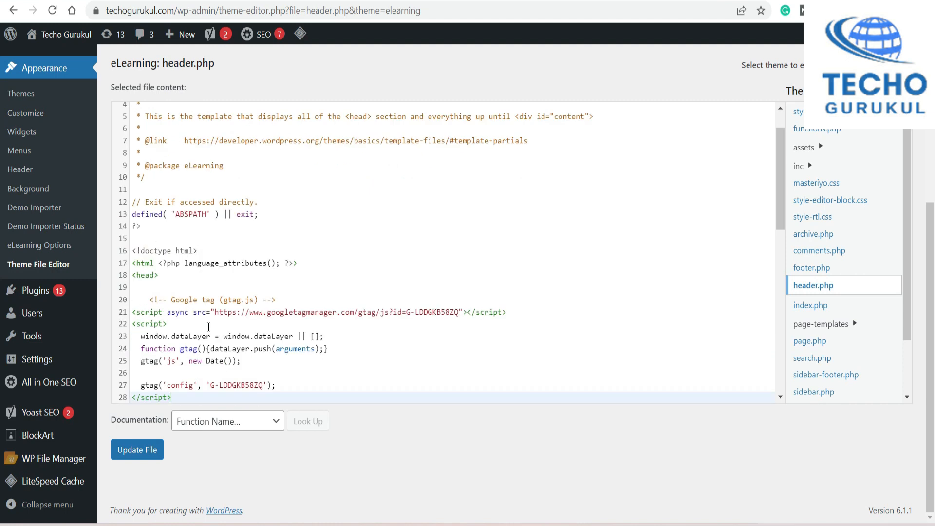
pyautogui.click(132, 451)
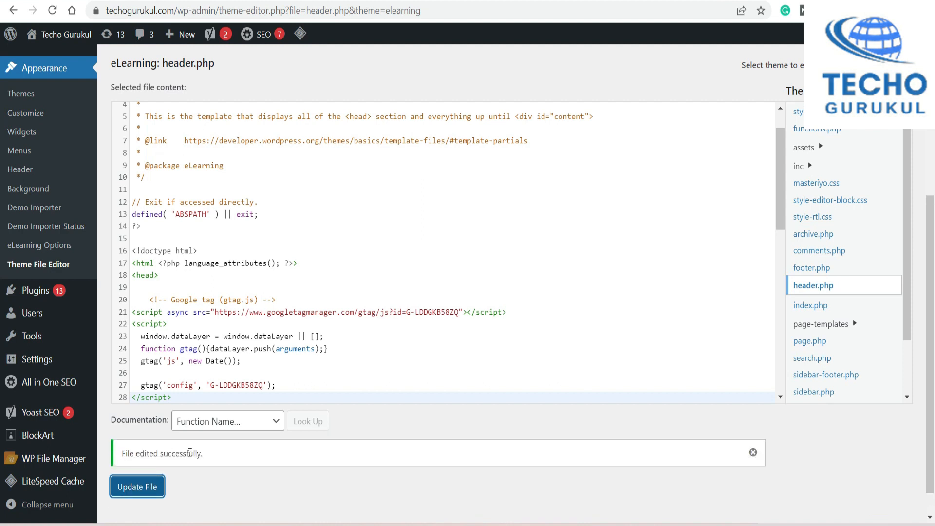
# Step: Switch back to Google Analytics and close the tag installation instructions and the web stream details
pyautogui.click(689, 1)
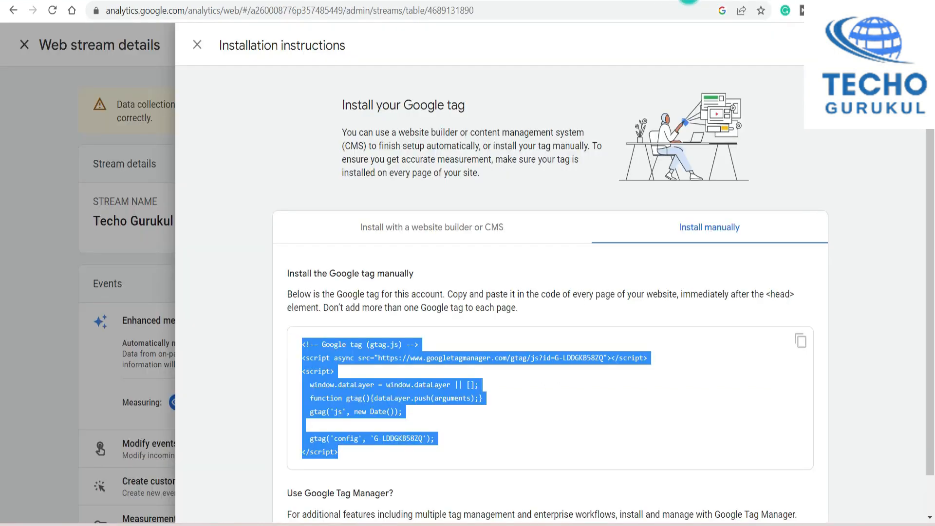
pyautogui.click(195, 46)
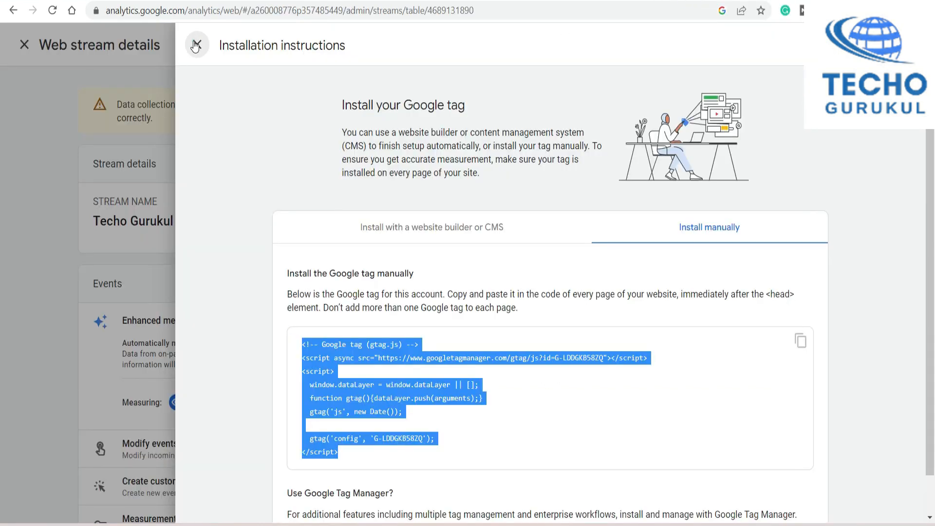
pyautogui.click(155, 46)
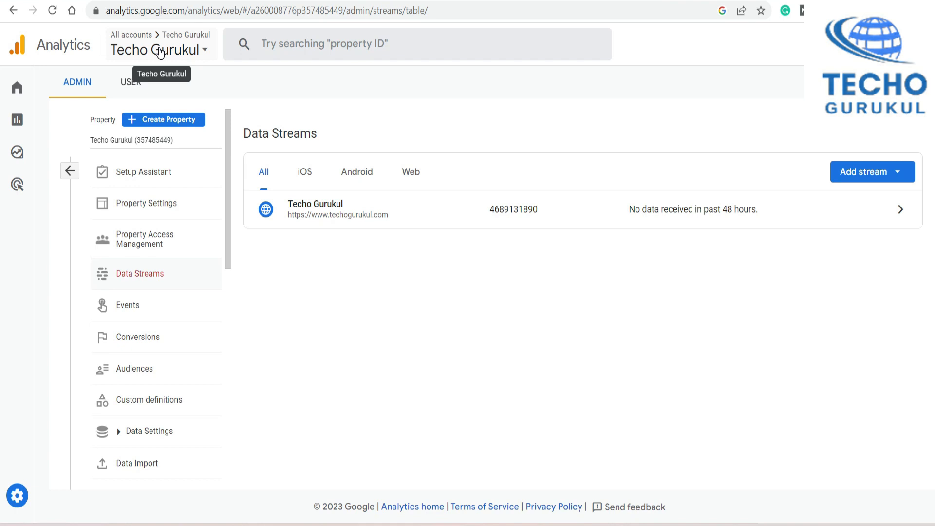
# Step: Open the Realtime report of the Techo Gurukul property
pyautogui.moveTo(22, 120)
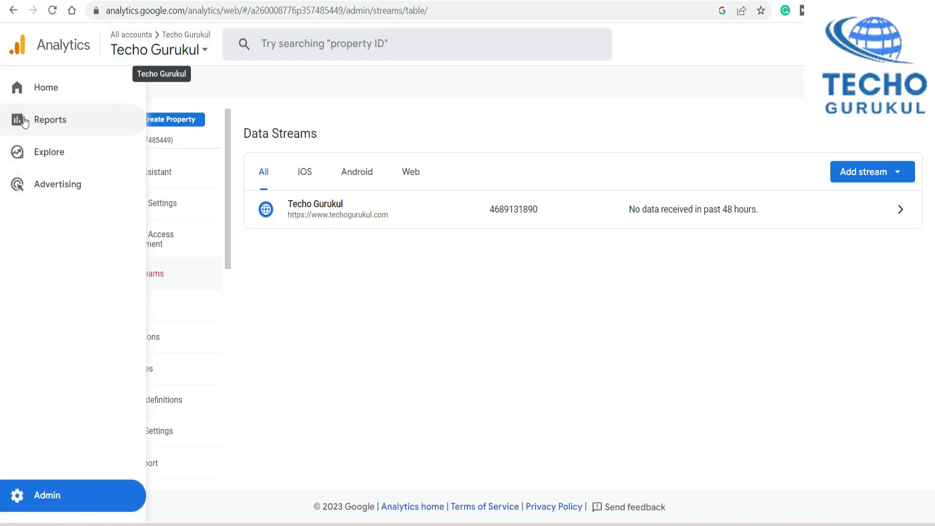
pyautogui.click(49, 120)
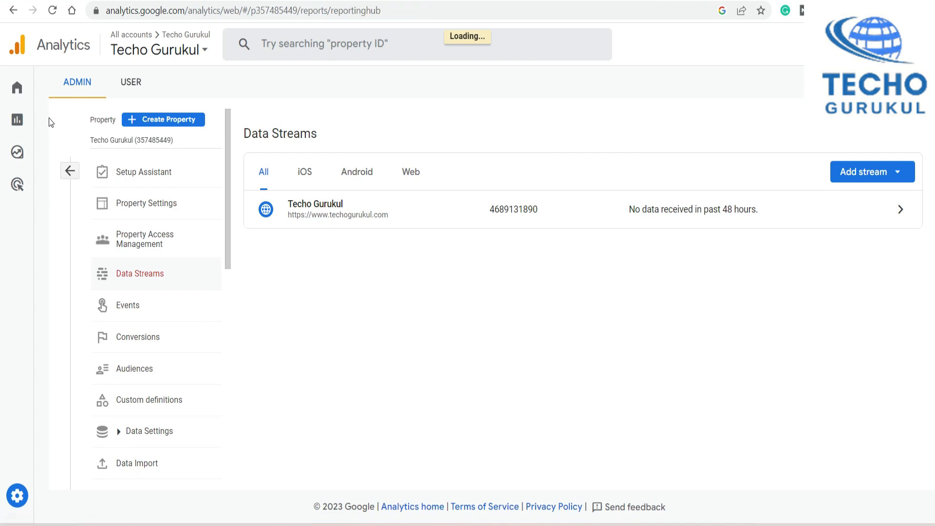
pyautogui.click(73, 107)
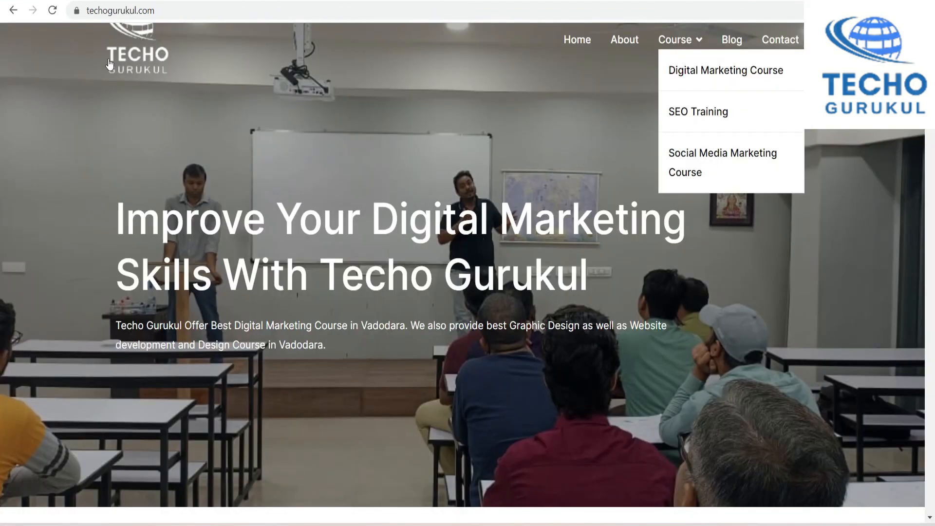
# Step: Reload the techogurukul.com homepage and examine the Realtime overview's map and its user, audience and page-view cards
pyautogui.click(52, 12)
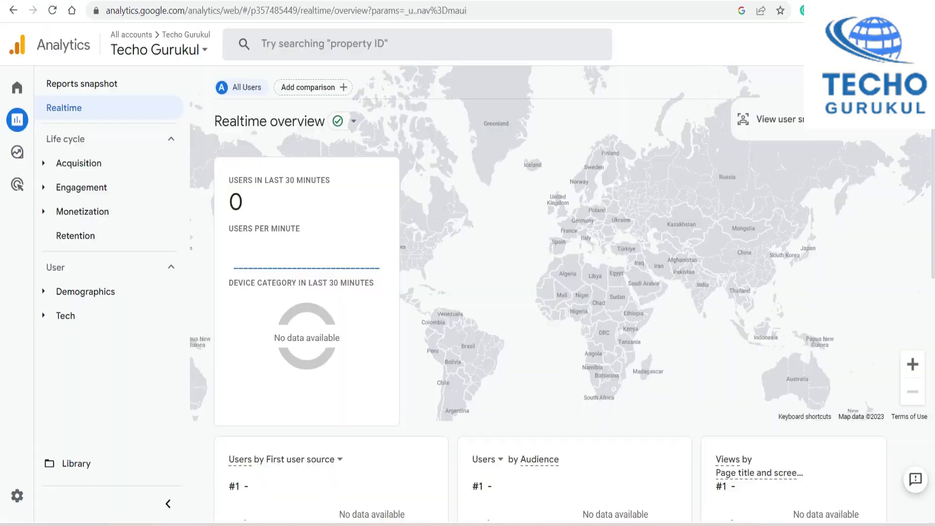
pyautogui.scroll(-3, 612, 231)
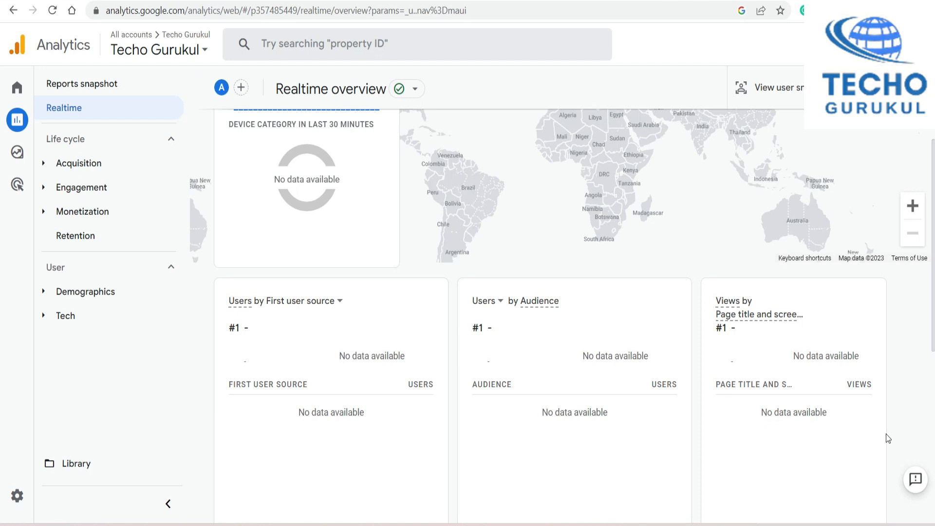
pyautogui.scroll(3, 890, 439)
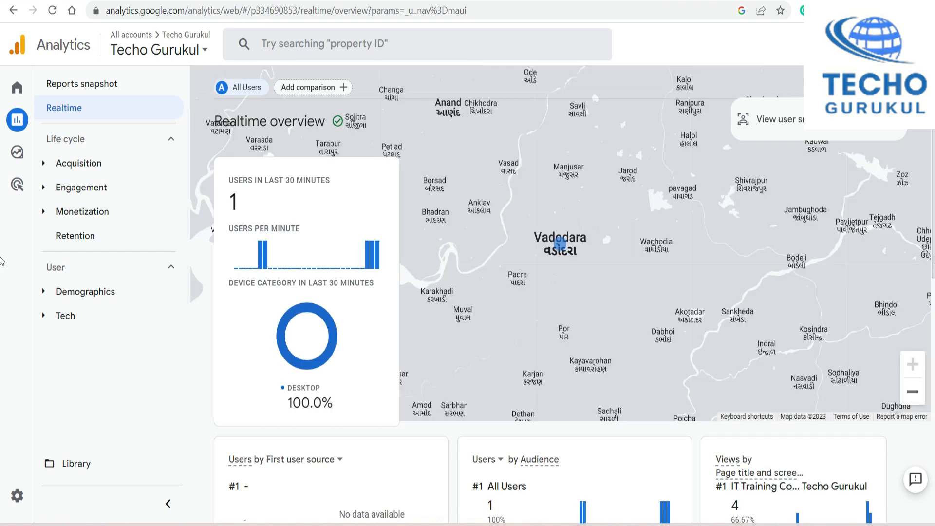
pyautogui.scroll(-4, 933, 259)
pyautogui.scroll(2, 934, 258)
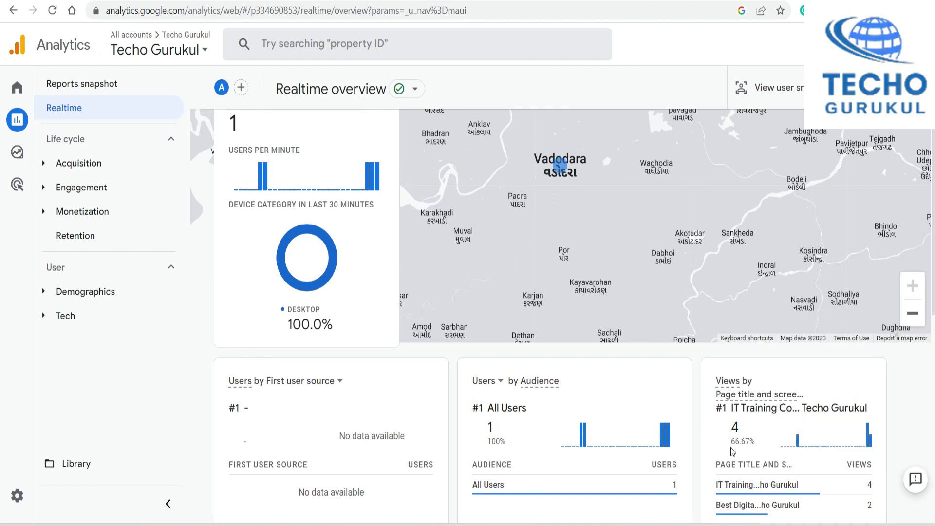
pyautogui.scroll(2, 333, 301)
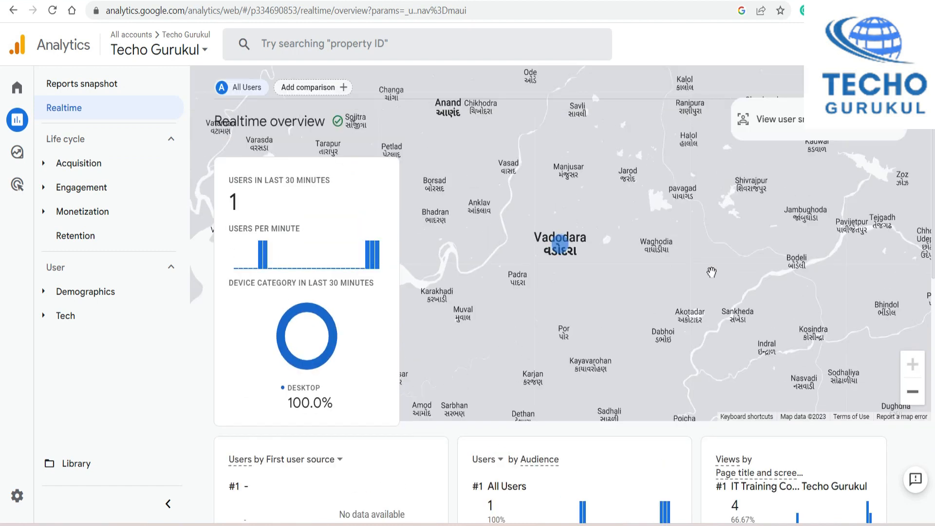